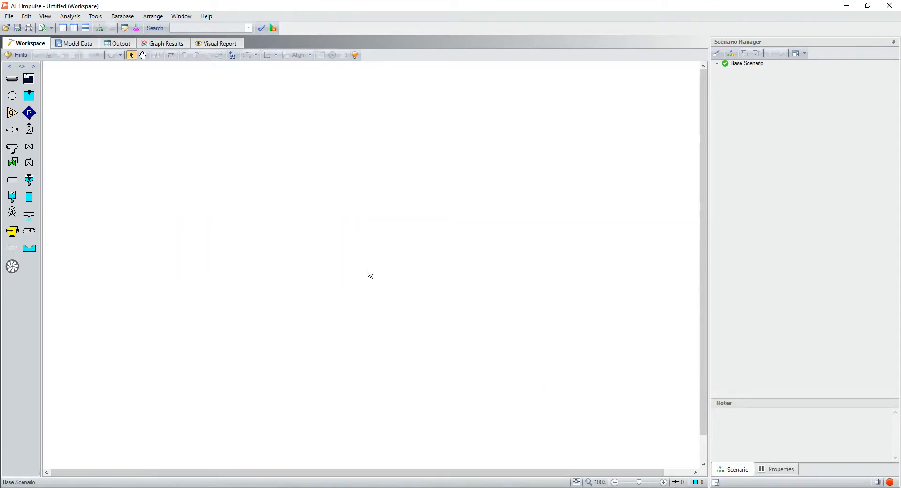
Set the preferred unit system to Both with Metric Defaults and apply all preferred units to the Output Control parameters
click(95, 16)
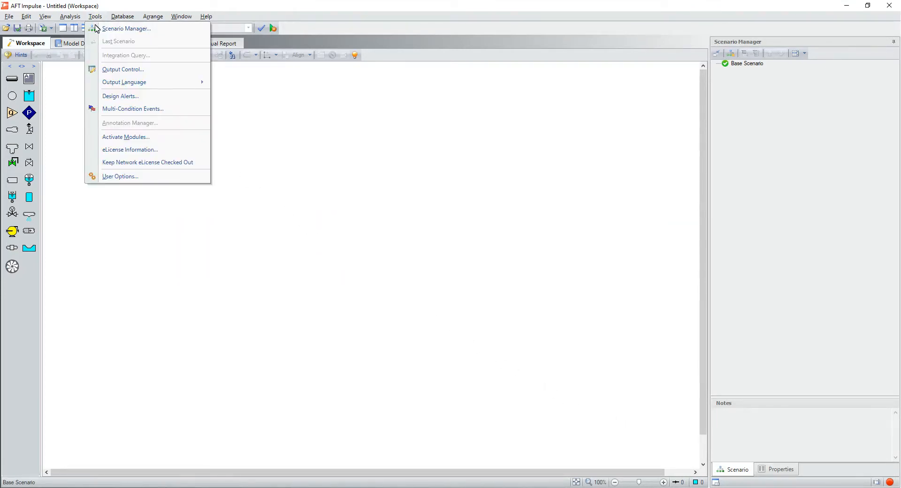
click(149, 180)
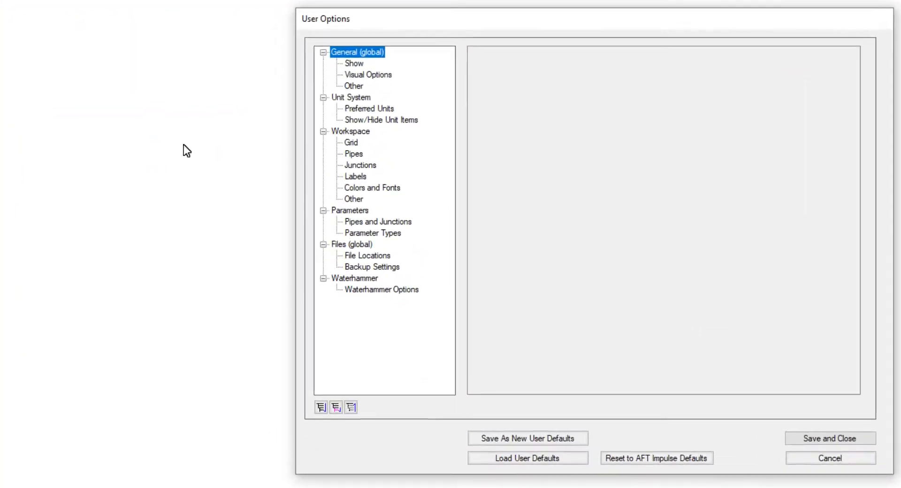
click(369, 109)
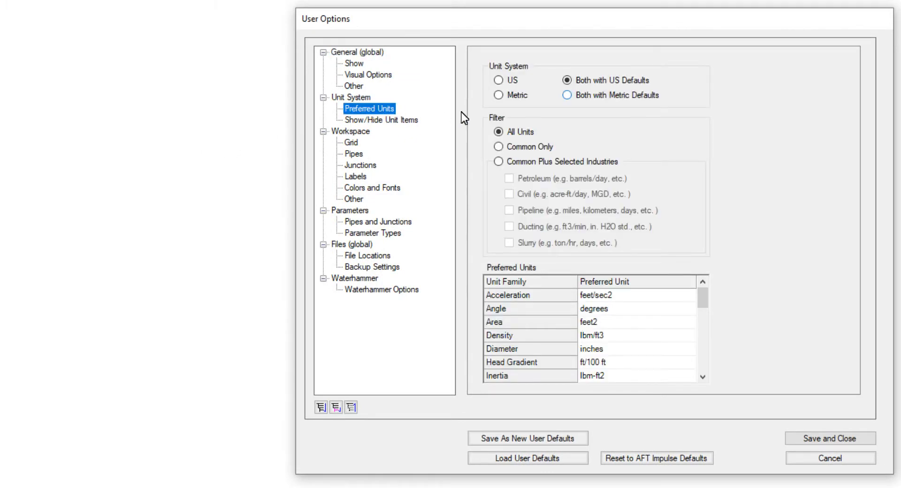
click(569, 96)
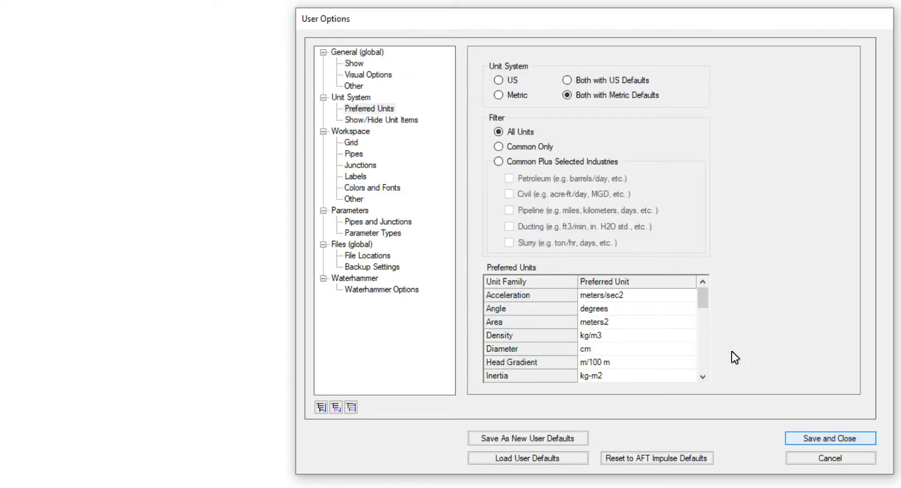
click(822, 439)
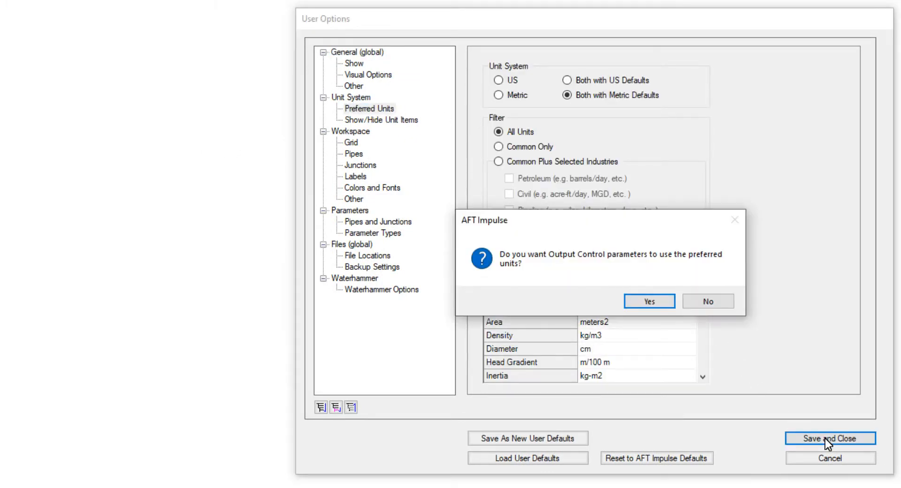
click(658, 301)
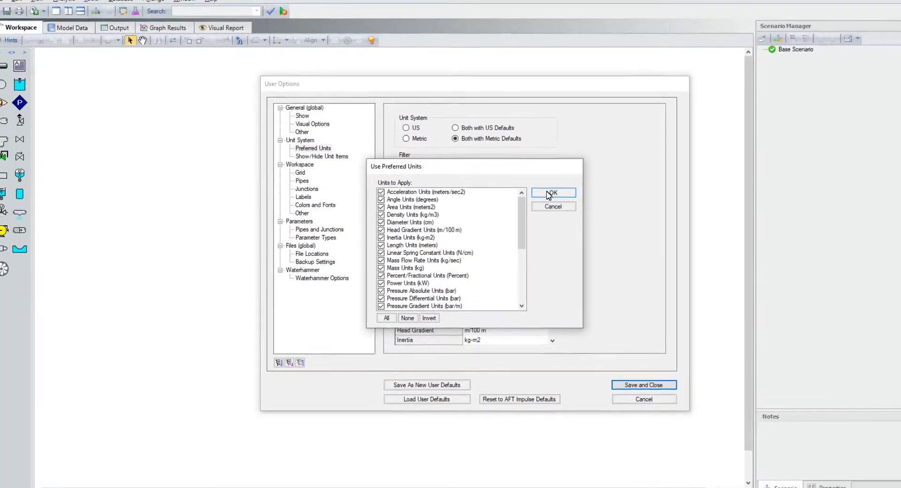
click(695, 169)
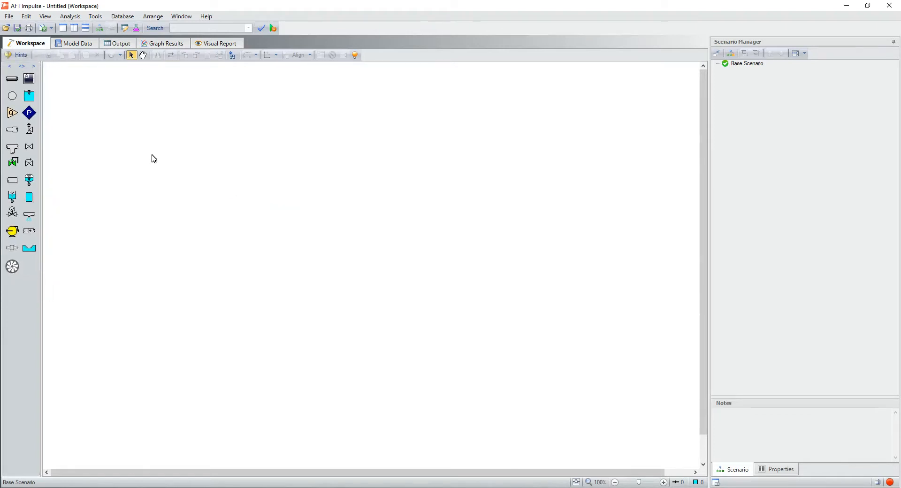
Draw a pipe on the empty workspace, move it upward and adjust both of its ends so it runs horizontally
click(12, 80)
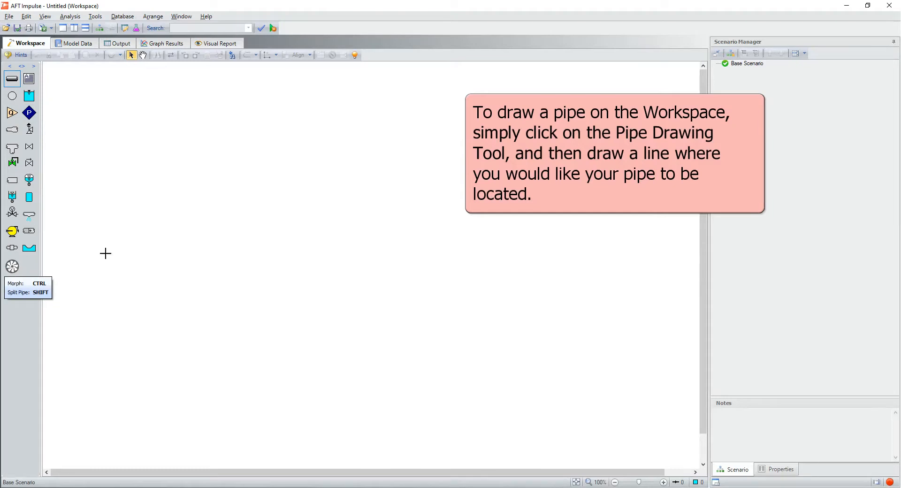
drag(118, 271, 228, 188)
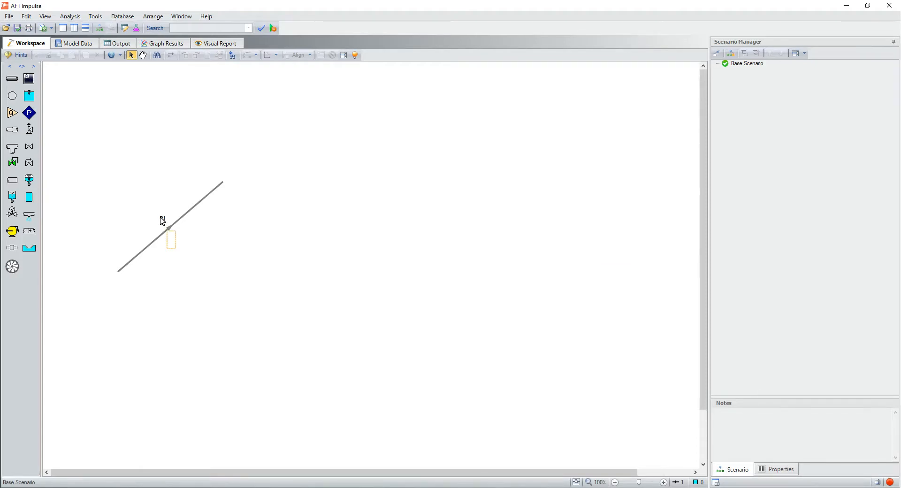
click(163, 220)
drag(162, 228, 159, 210)
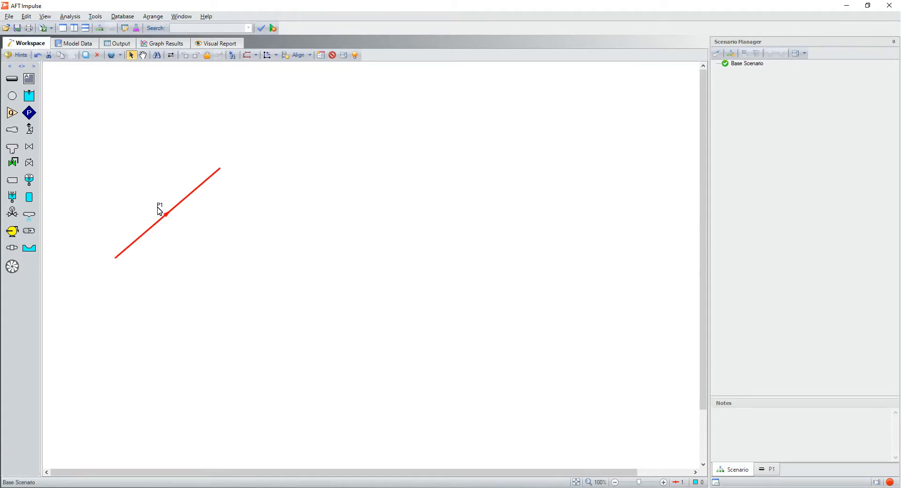
drag(119, 242, 108, 183)
click(224, 151)
drag(224, 151, 226, 181)
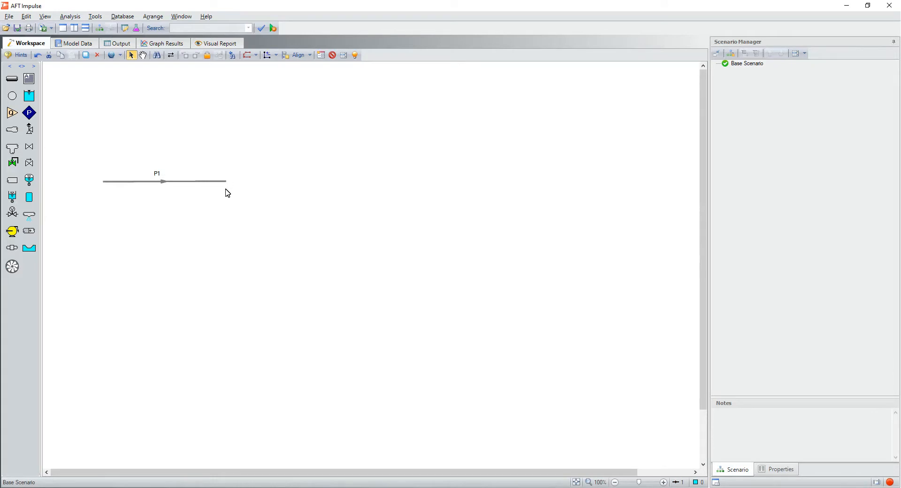
Place an assigned pressure junction and a valve, connecting the valve to the pipe's downstream end and the pressure junction to its lowered upstream end
drag(29, 112, 102, 136)
drag(29, 147, 226, 183)
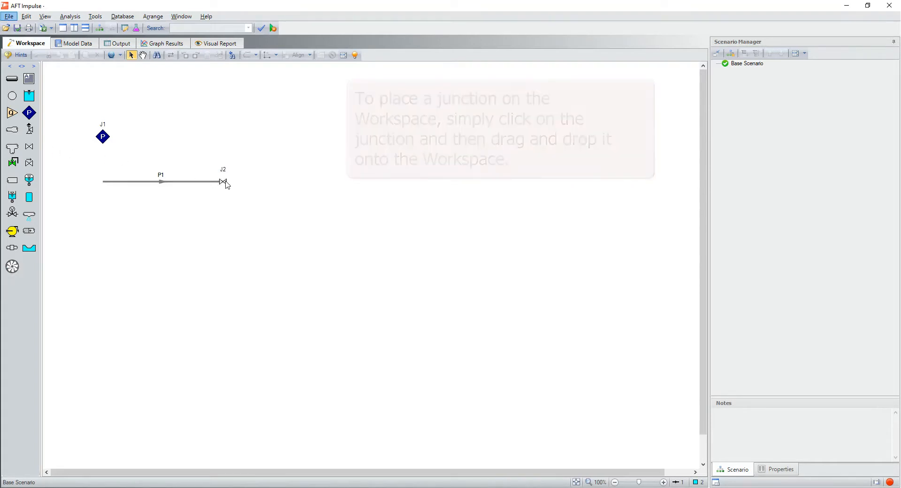
click(118, 181)
drag(104, 182, 120, 230)
click(103, 138)
click(156, 239)
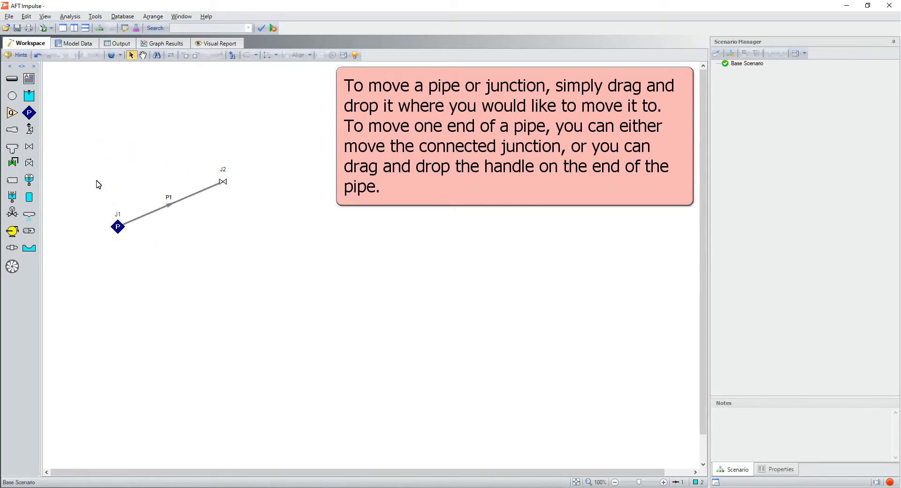
Reposition the valve J2 and the assigned pressure junction J1 so that pipe P1 slopes down from J1 to J2
click(224, 184)
drag(230, 227, 228, 267)
drag(234, 300, 94, 203)
drag(120, 230, 105, 153)
click(142, 187)
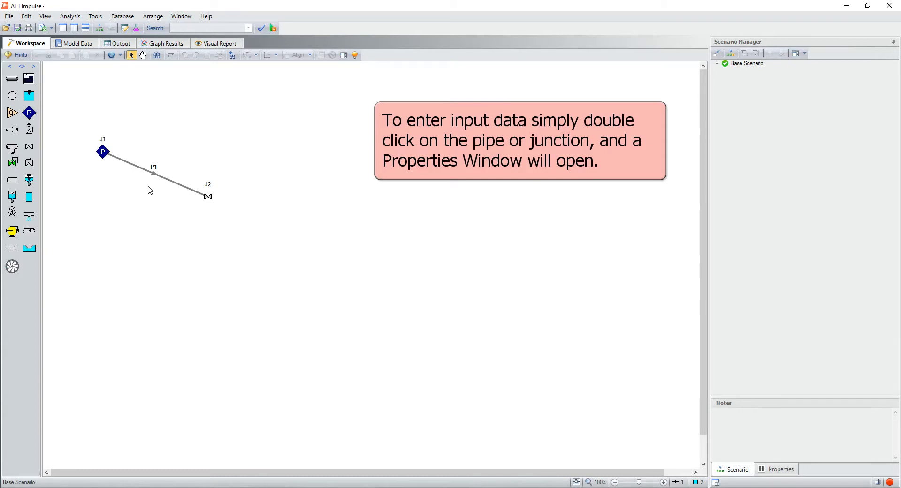
View the input fields in pipe P1's properties and close them without making changes
double_click(181, 186)
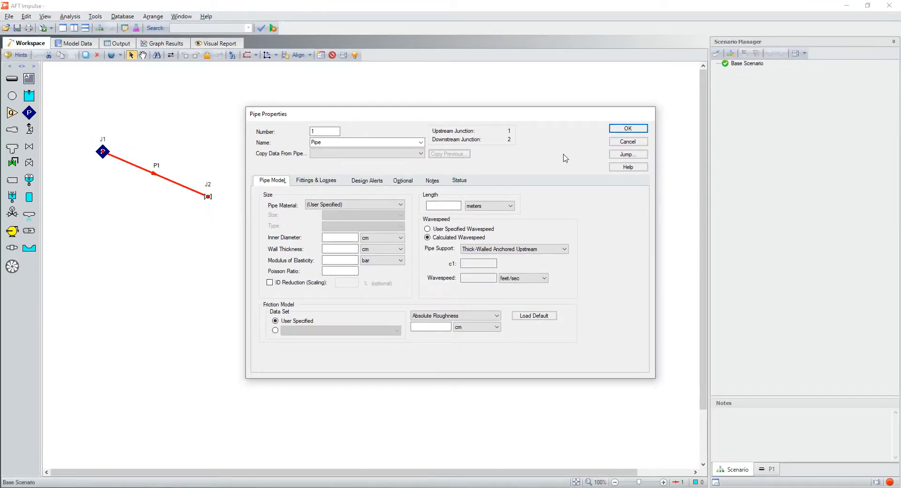
click(624, 143)
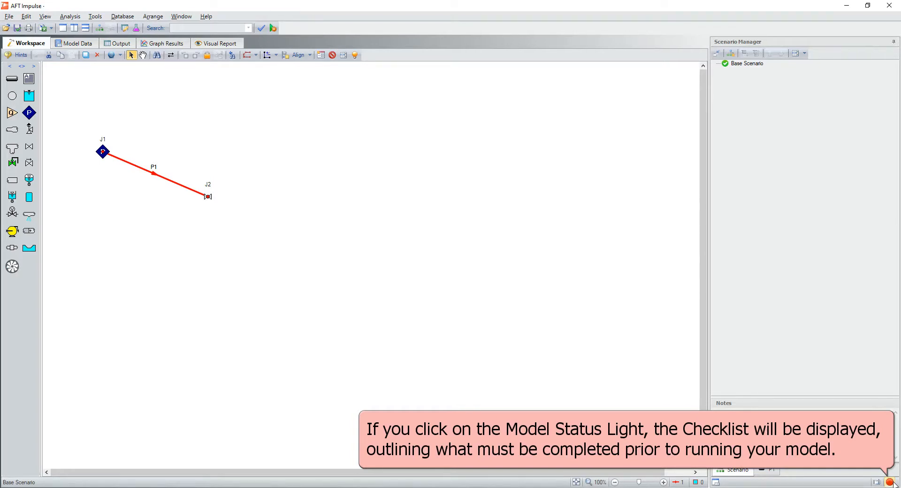
Display the model checklist beside the workspace, and also view it in its own window
click(890, 482)
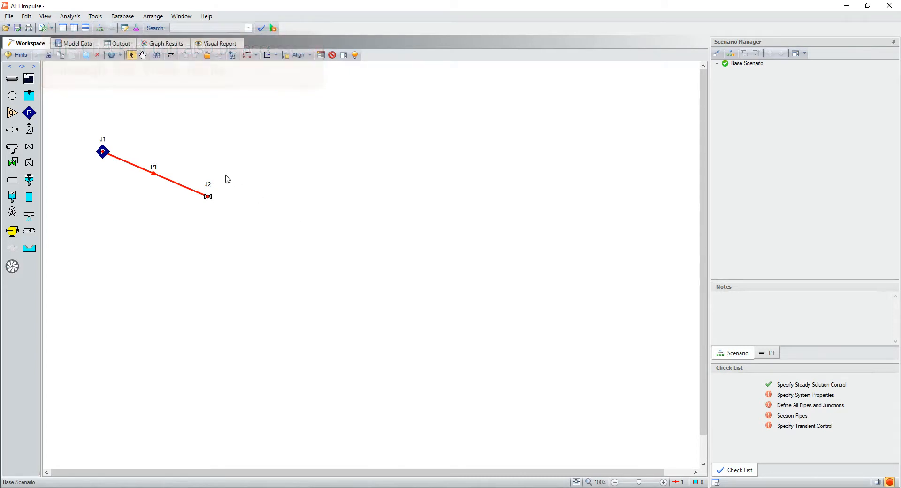
click(46, 17)
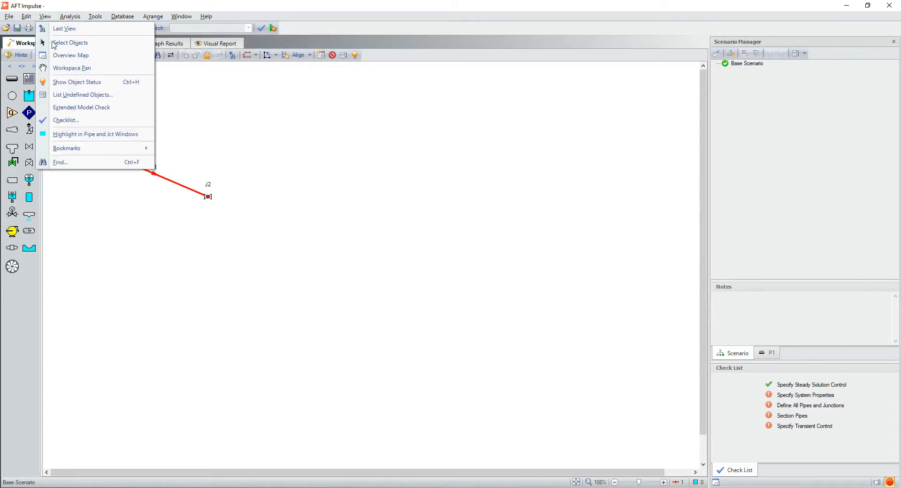
click(90, 121)
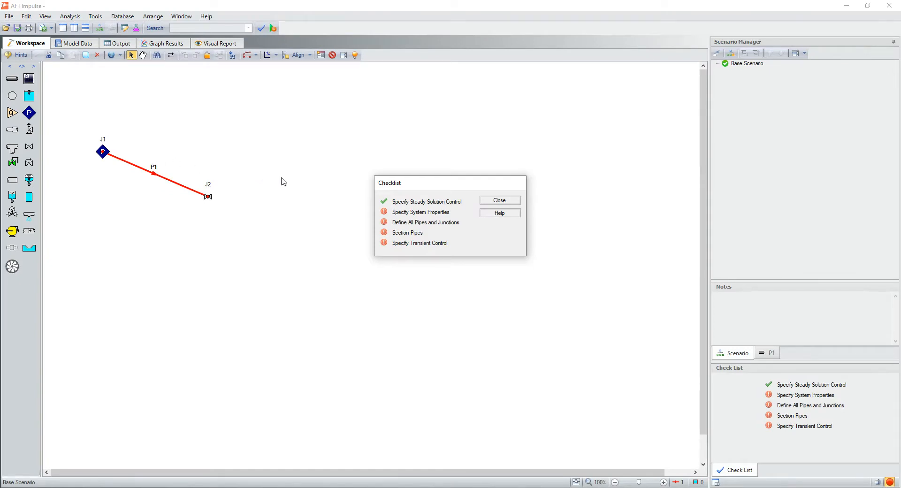
click(492, 200)
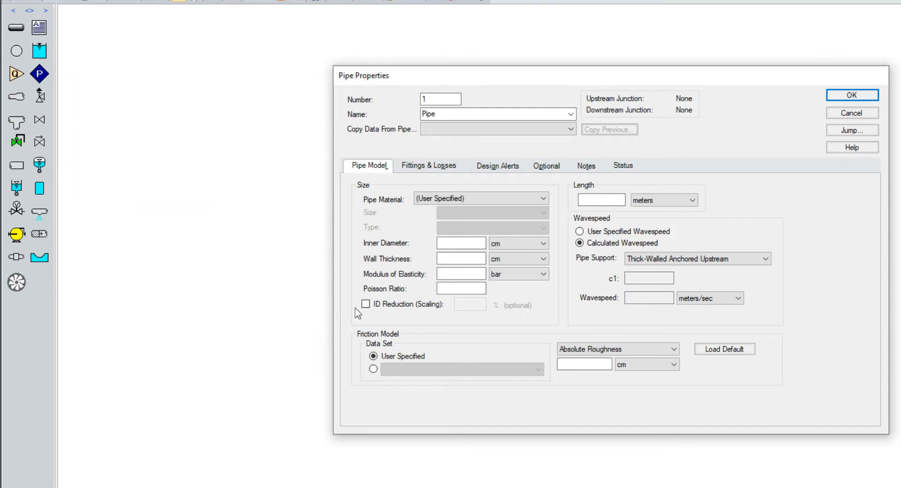
View the available pipe materials in the pipe's properties and leave without making changes
click(544, 200)
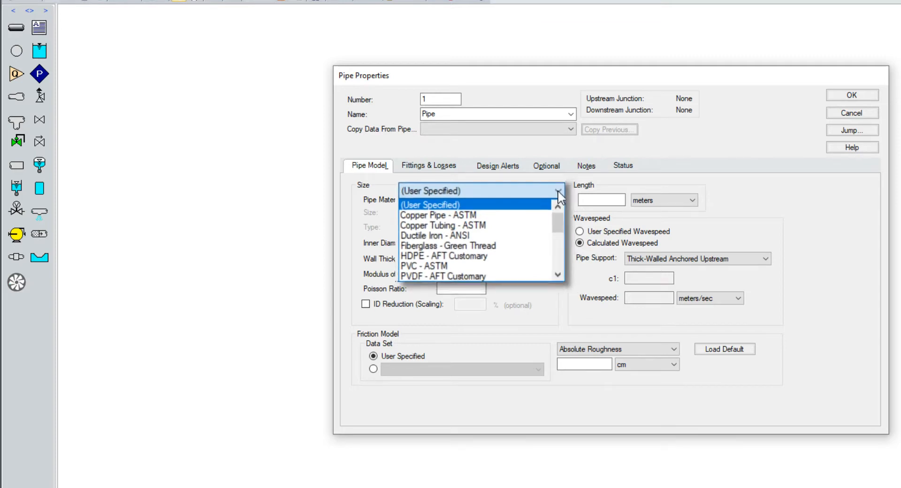
click(851, 112)
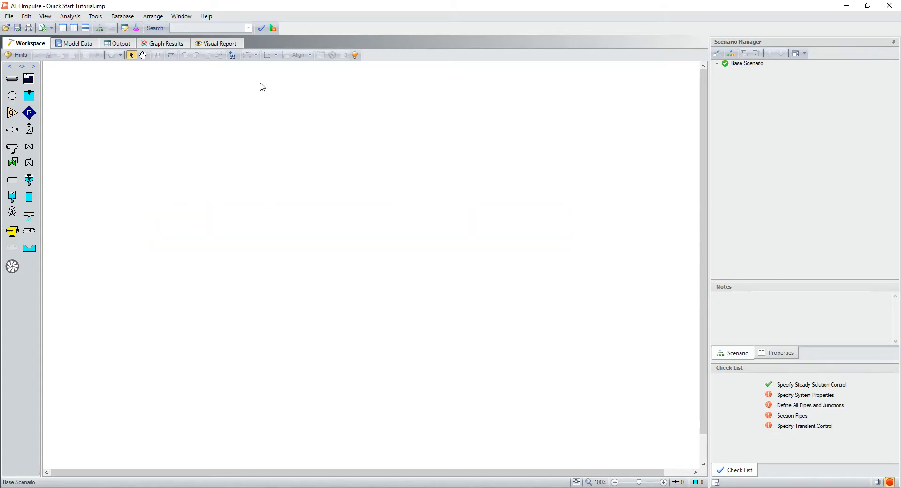
Define the system fluid as AFT Standard Ammonia (liquid) at 24 deg. C and calculate its properties
click(137, 28)
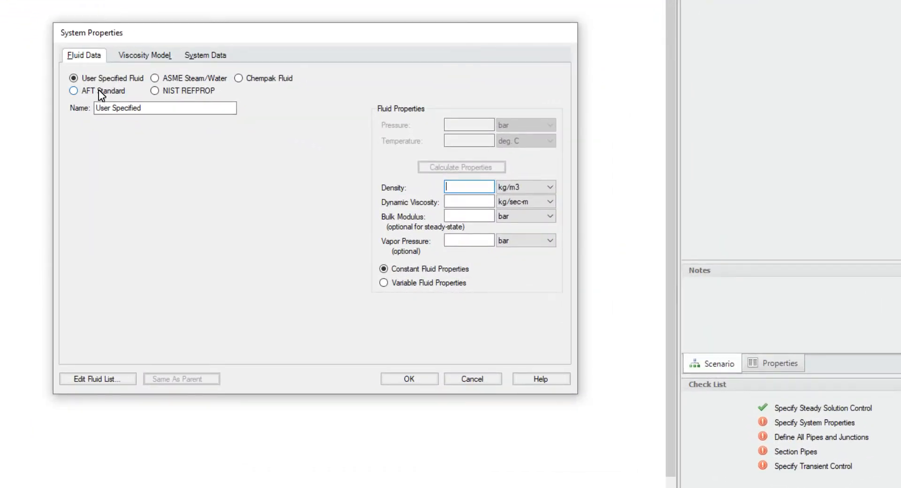
click(99, 90)
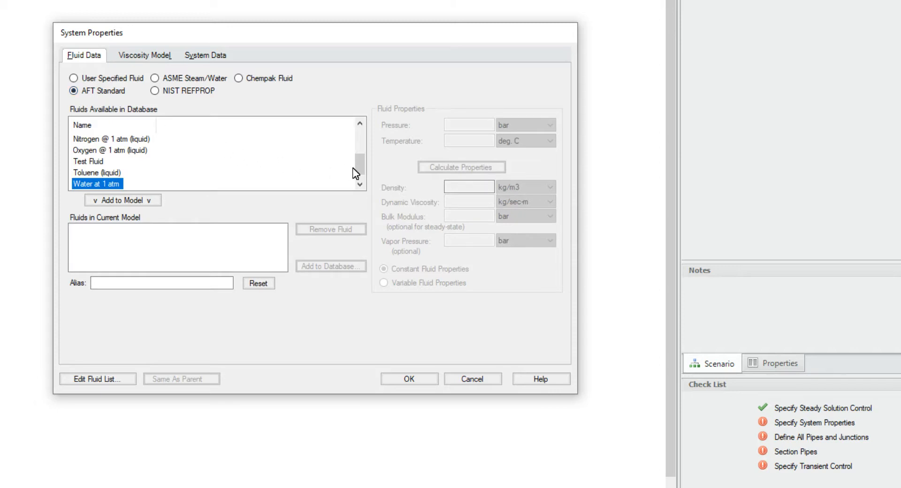
drag(359, 167, 360, 126)
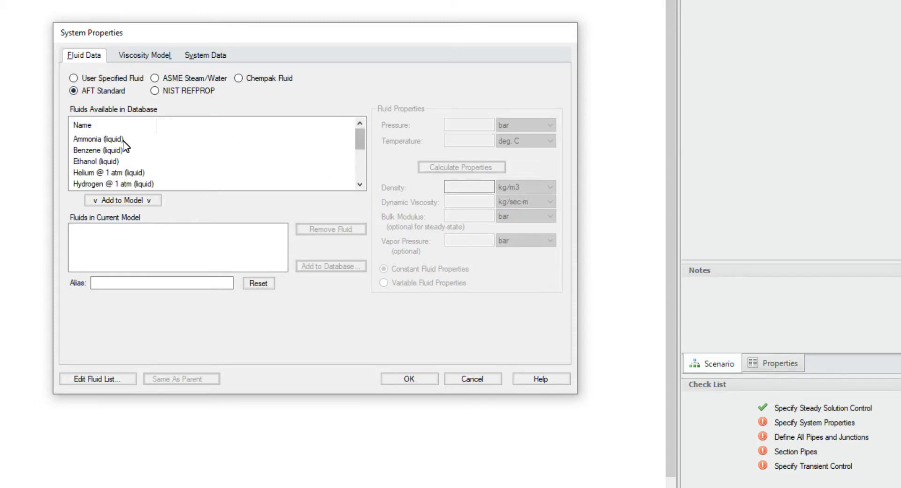
click(123, 140)
click(131, 204)
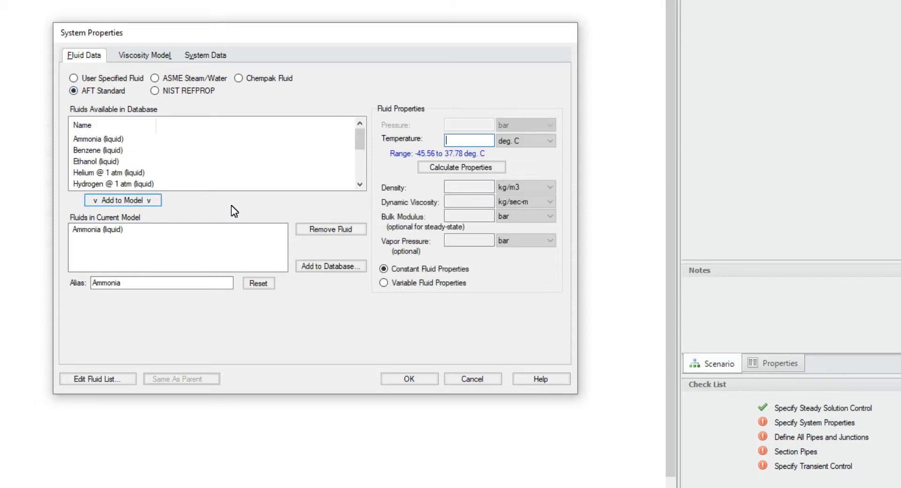
text(24)
click(453, 168)
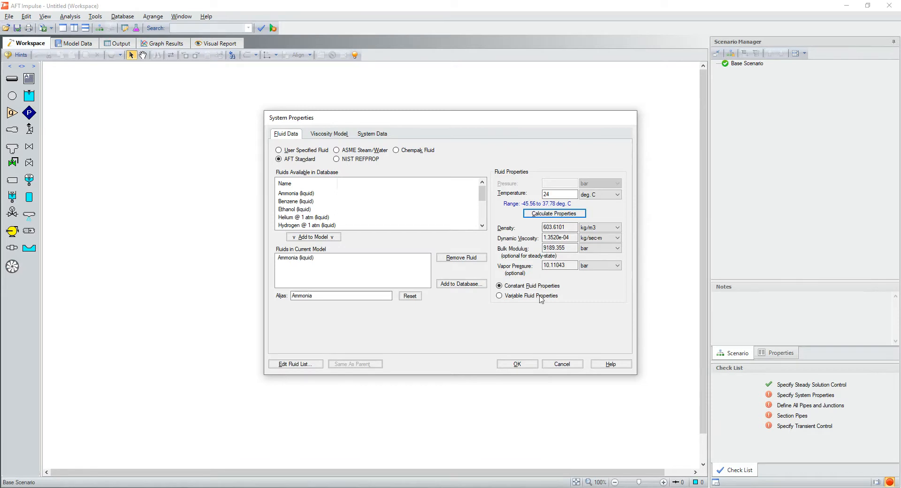
click(518, 364)
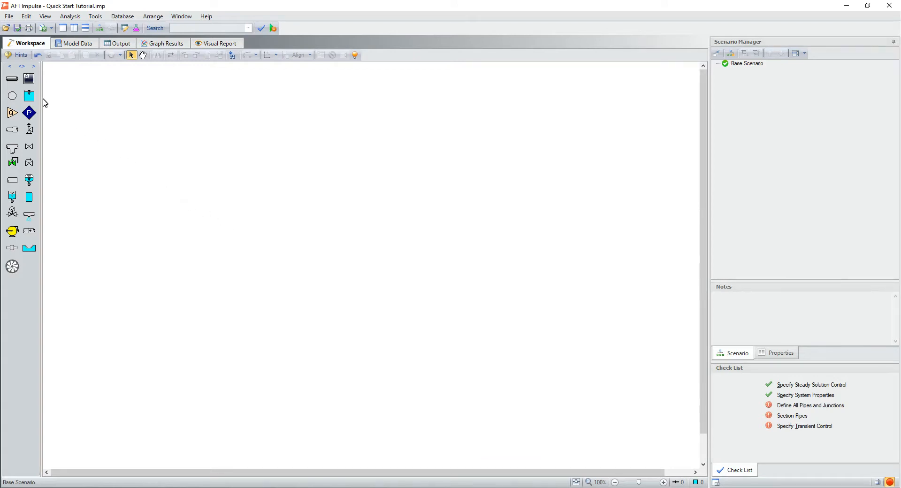
Place a reservoir, an area change, a valve and a second reservoir in a row, and connect them in series with pipes
drag(29, 96, 177, 202)
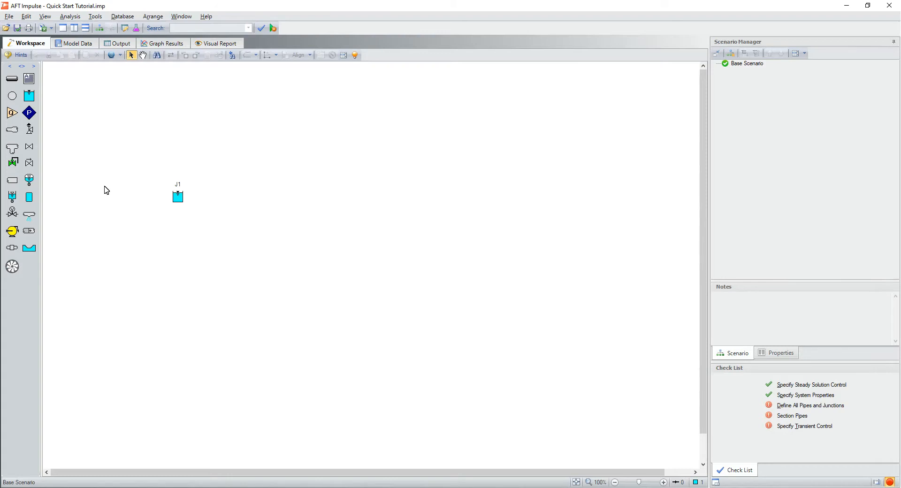
drag(12, 129, 268, 197)
drag(30, 147, 358, 197)
drag(32, 96, 434, 197)
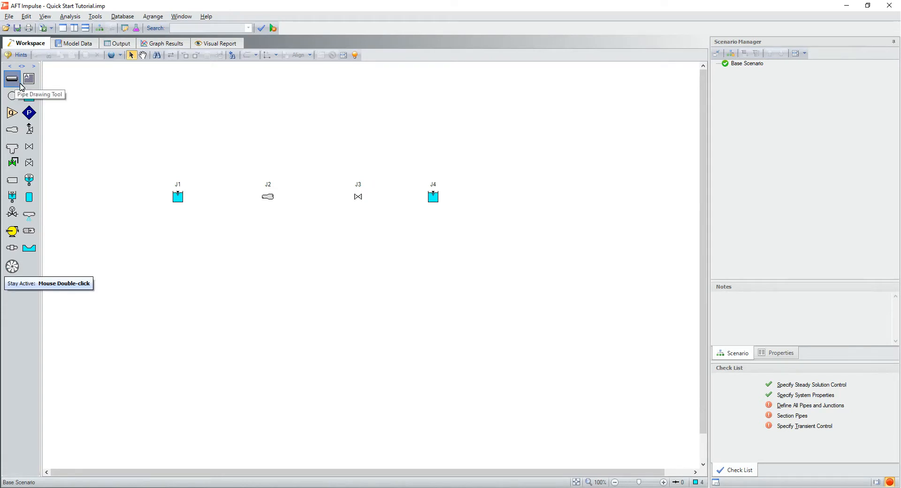
click(20, 84)
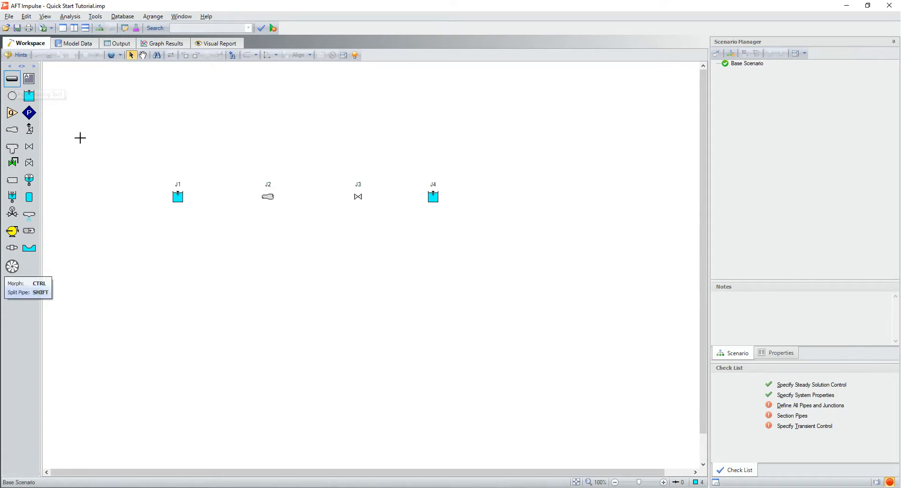
drag(180, 197, 433, 199)
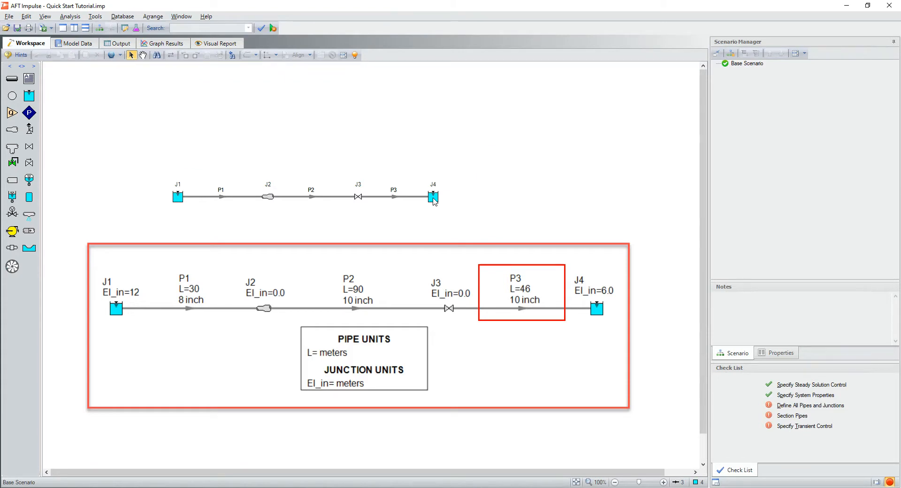
Define pipe P3 as 10 inch Steel - ANSI with a length of 46 meters
double_click(398, 196)
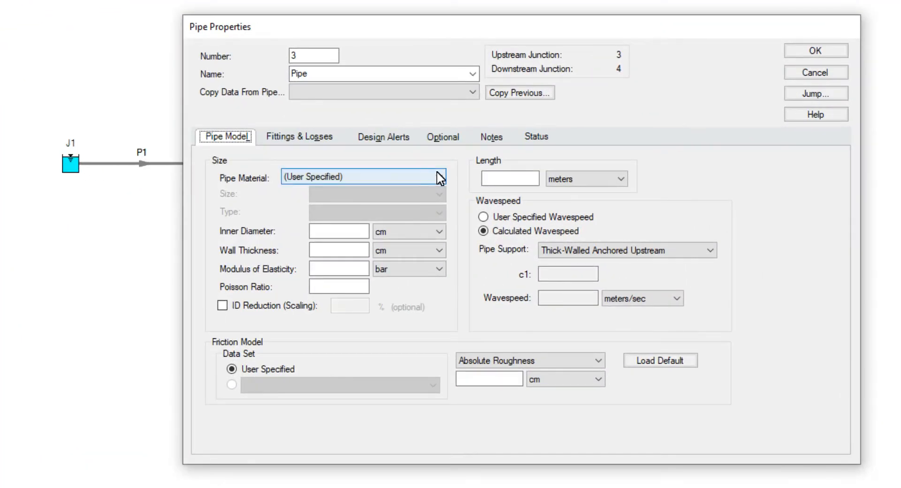
click(441, 178)
scroll(396, 216, down, 2)
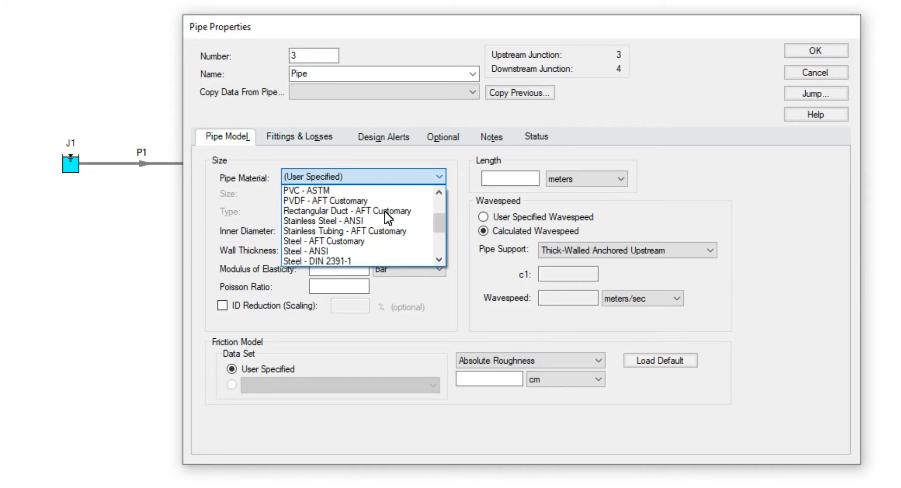
click(323, 251)
click(352, 196)
scroll(351, 206, down, 2)
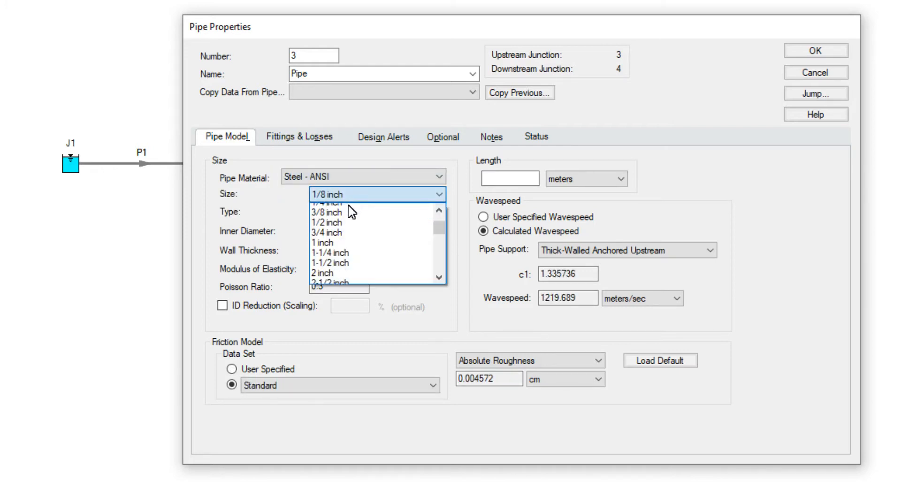
scroll(351, 221, down, 1)
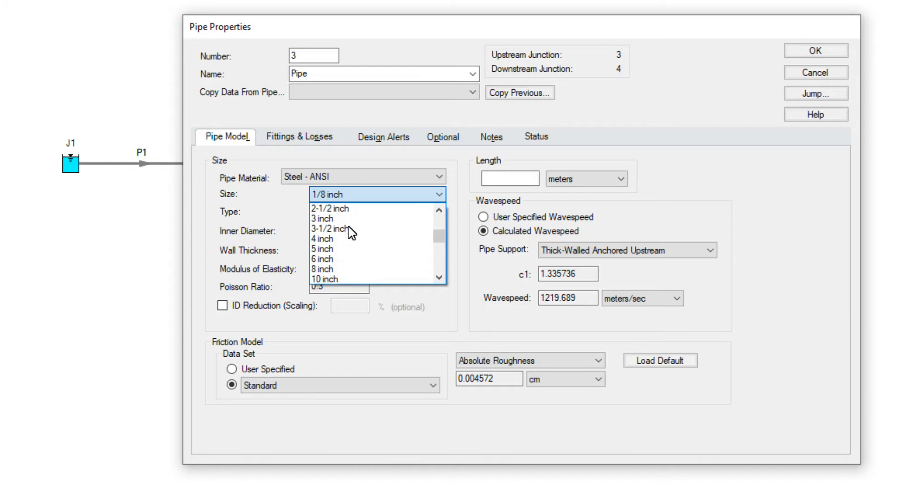
click(351, 280)
click(488, 178)
text(46)
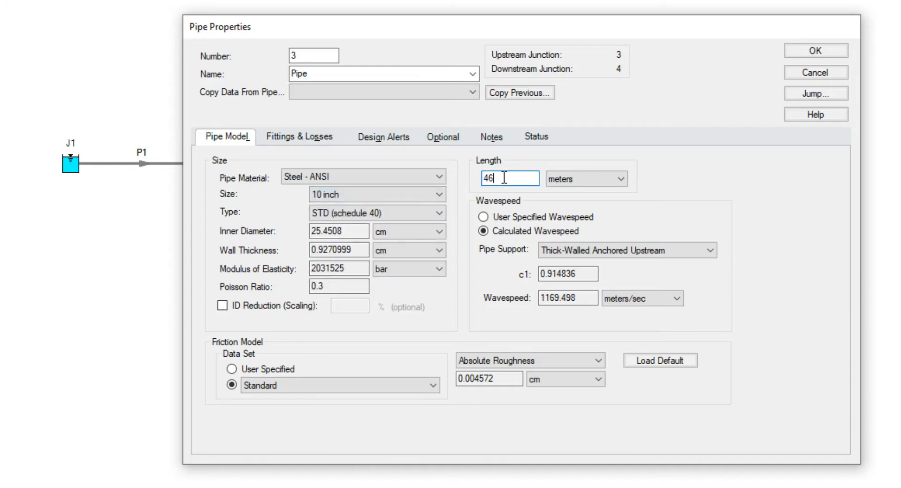
click(815, 55)
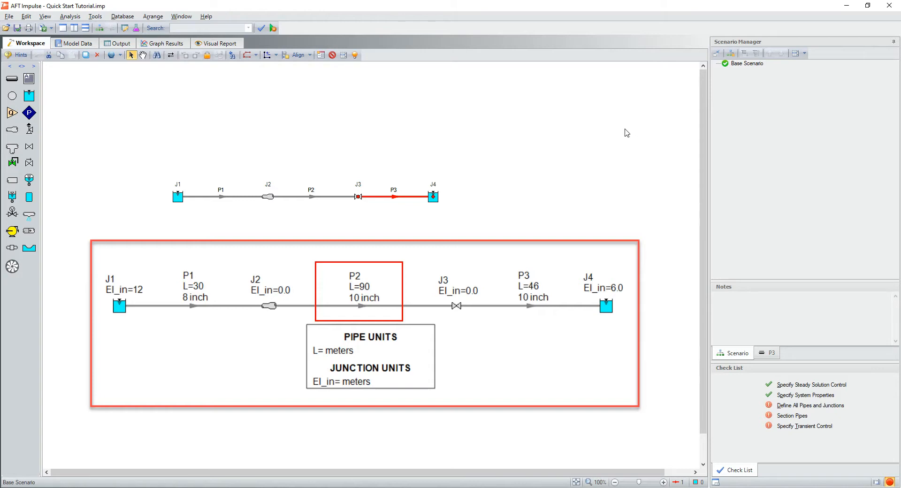
Set the length of pipe P2 to 90 meters, keeping its Steel - ANSI 10 inch size
double_click(310, 197)
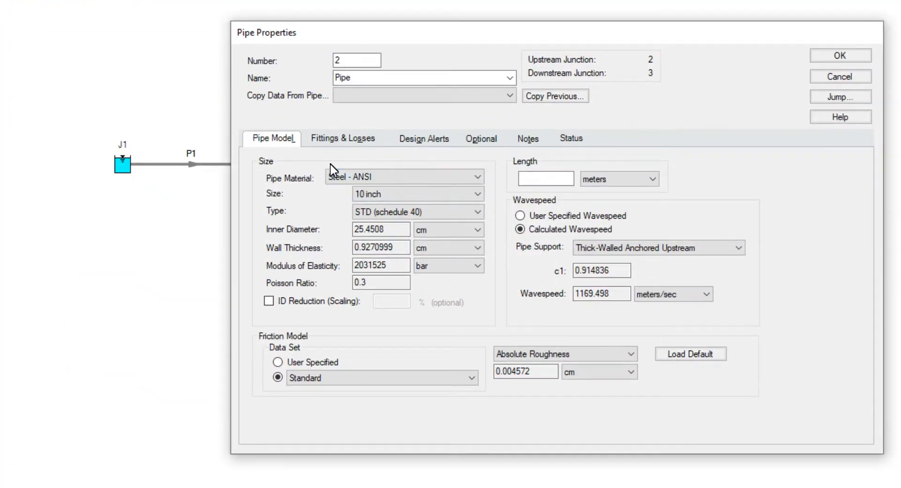
click(534, 180)
text(90)
click(829, 60)
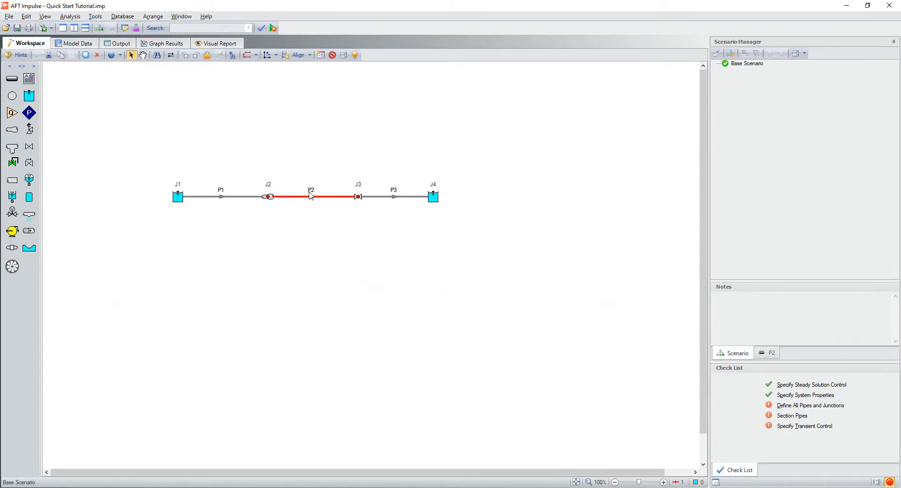
Define pipe P1 as 8 inch Steel - ANSI with a length of 30 meters
double_click(222, 200)
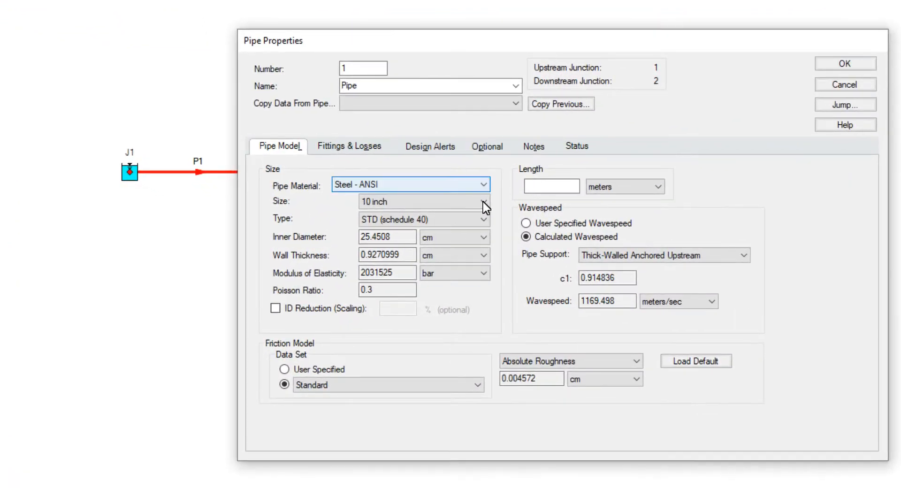
click(483, 201)
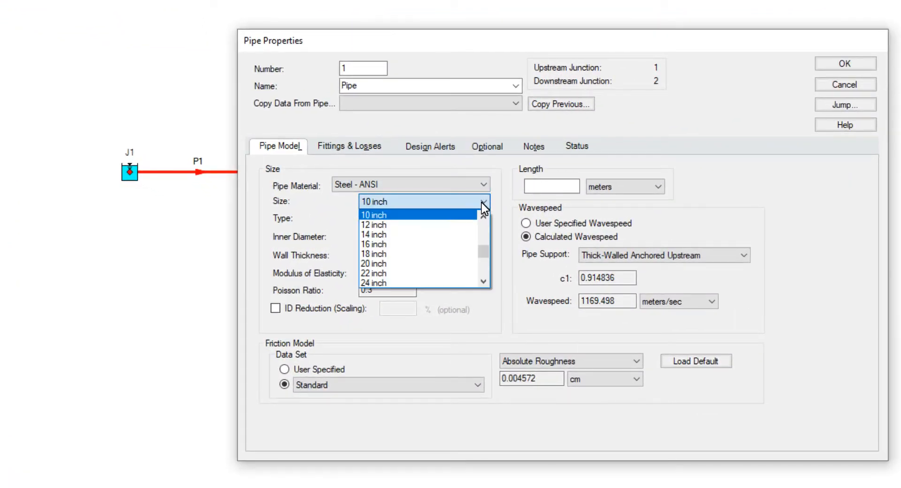
scroll(436, 232, up, 2)
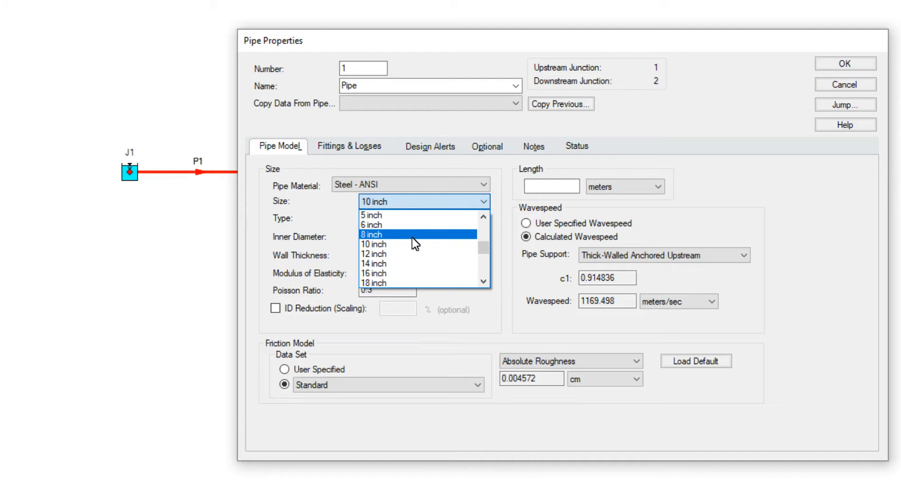
click(420, 236)
click(566, 184)
text(30)
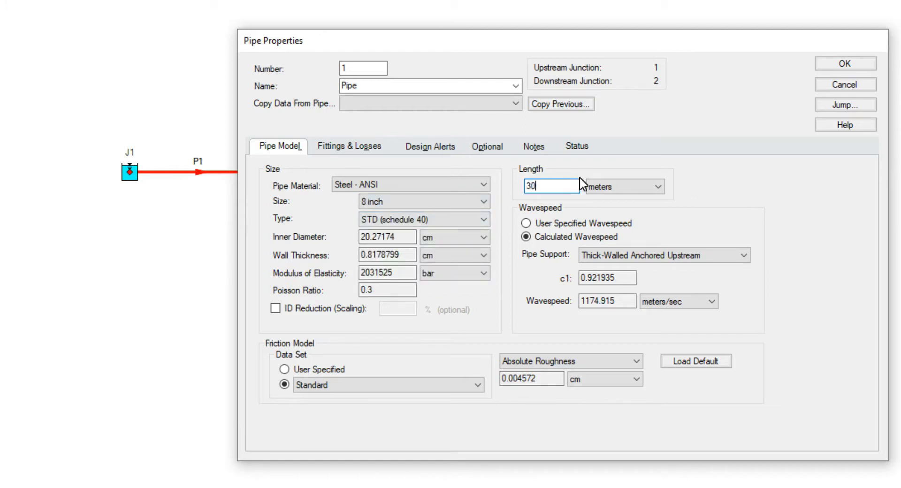
click(835, 65)
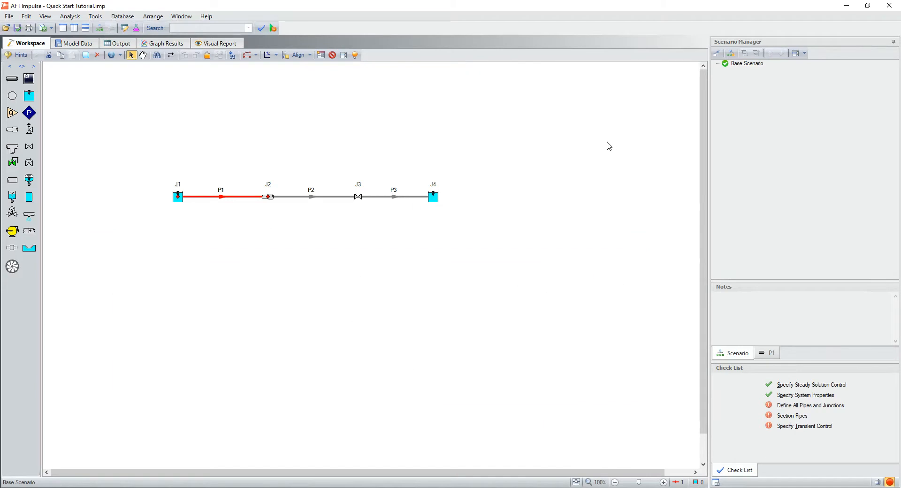
Define reservoir J1 with a liquid surface elevation of 12 meters, a pipe depth of 12 meters and a surface pressure of 17 barG
double_click(178, 198)
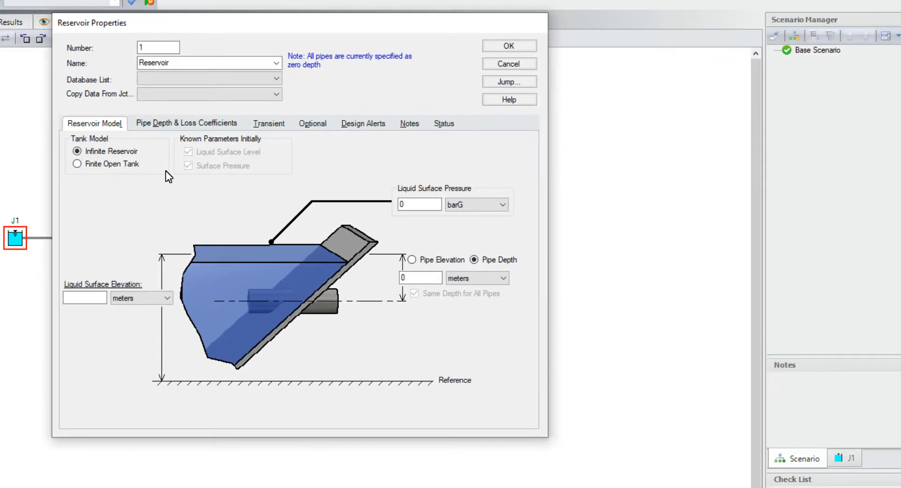
click(86, 296)
text(12)
double_click(414, 277)
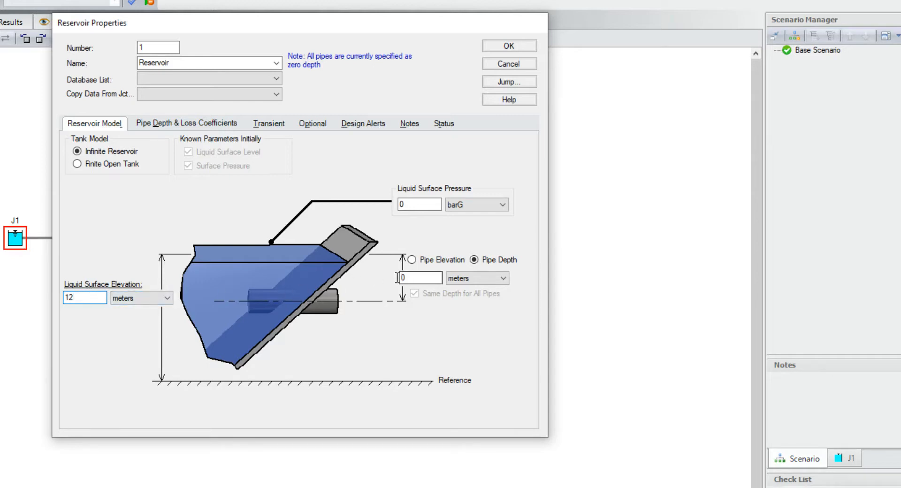
text(12)
double_click(415, 205)
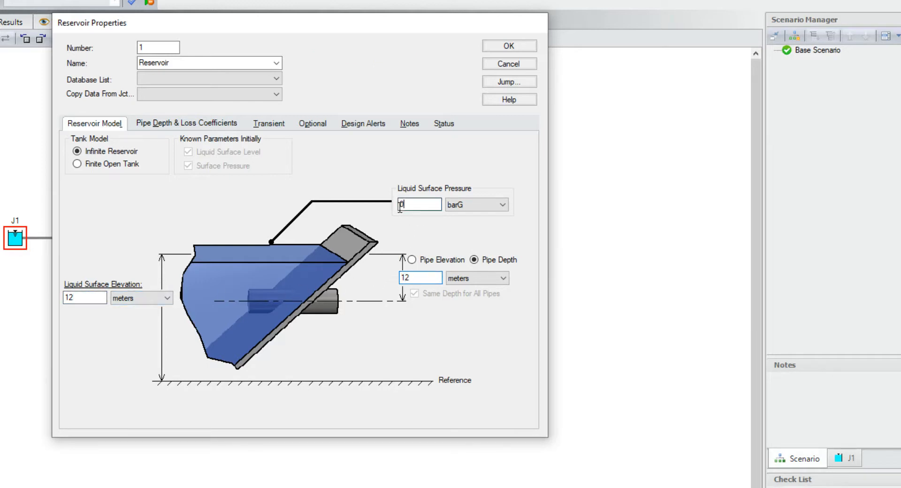
text(17)
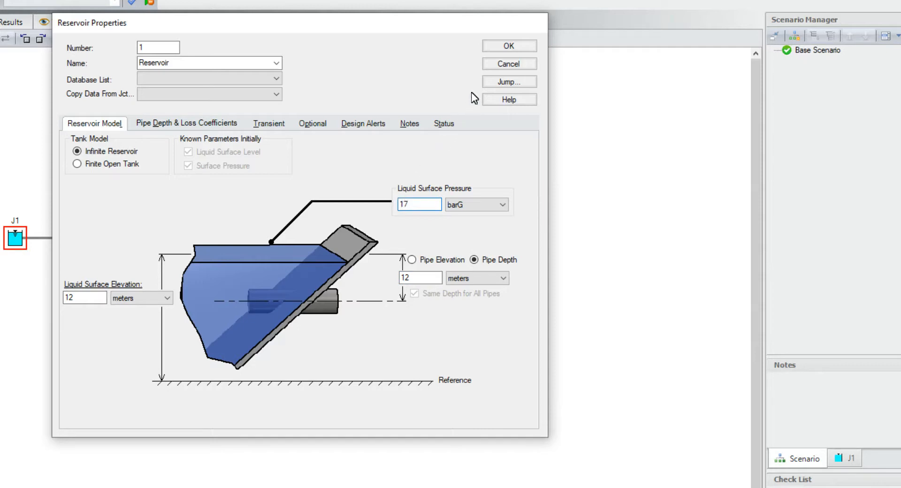
click(509, 47)
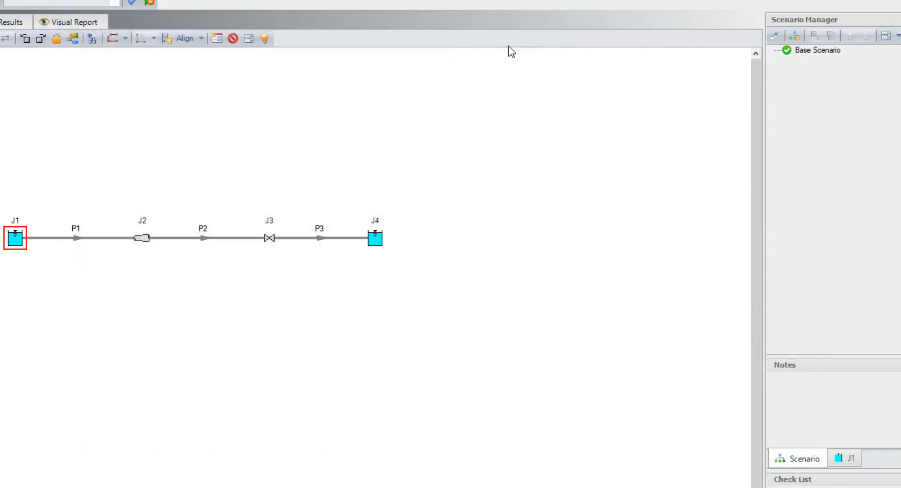
Define reservoir J4 with a liquid surface elevation of 6 meters, a pipe depth of 1.5 meters and a surface pressure of 17 barG
click(377, 240)
double_click(377, 239)
click(440, 297)
text(6)
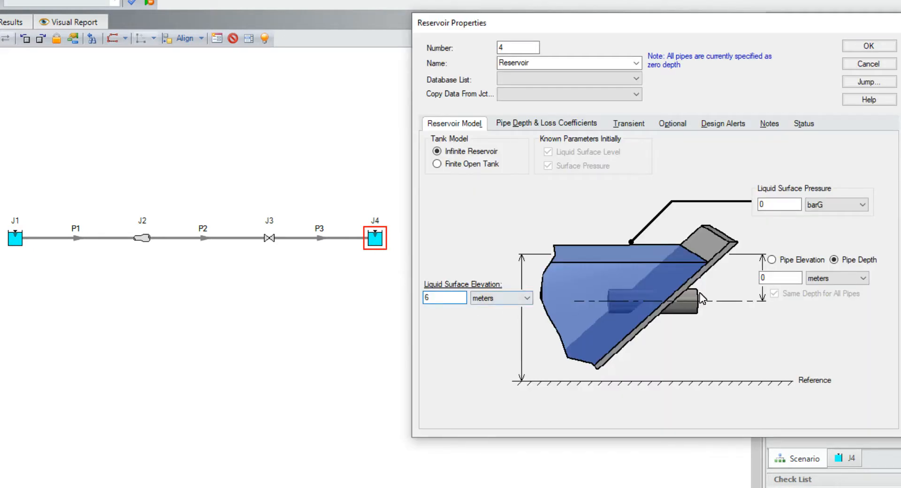
drag(772, 278, 753, 276)
text(1.5)
drag(773, 205, 758, 207)
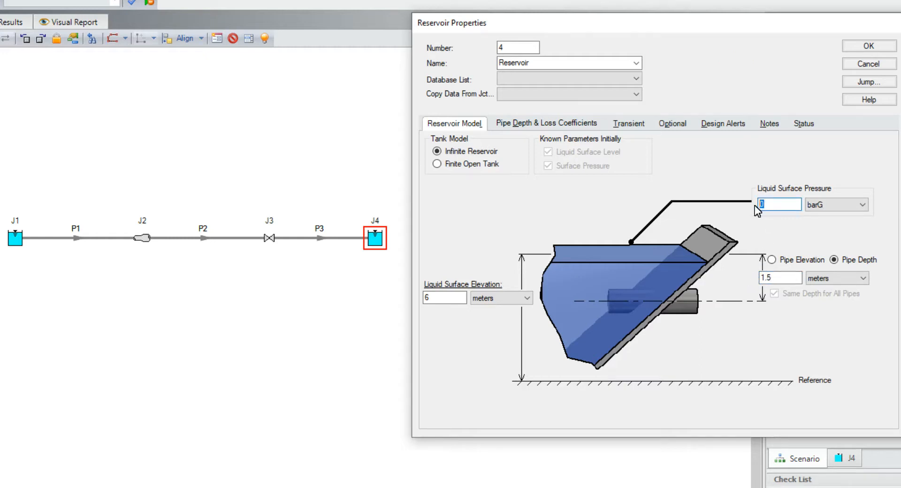
text(17)
click(850, 46)
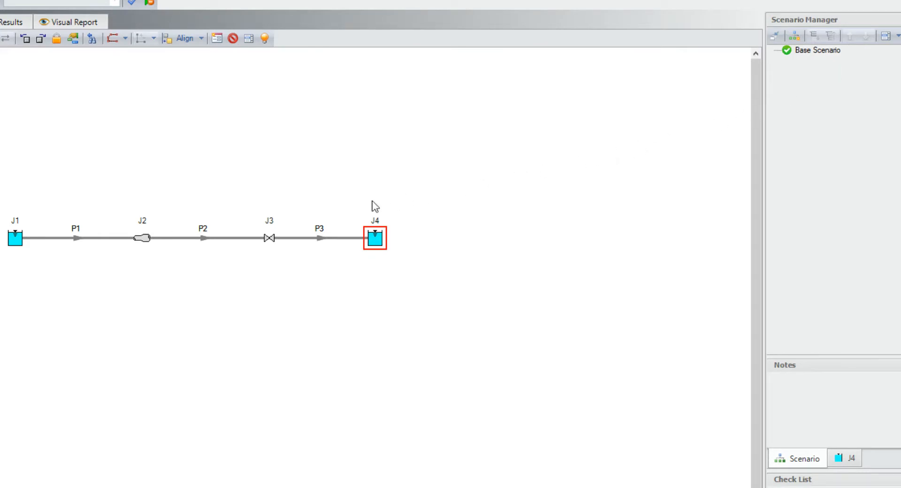
Define area change J2 as an Abrupt Transition (Cylindrical) with an inlet elevation of 0 meters
double_click(140, 239)
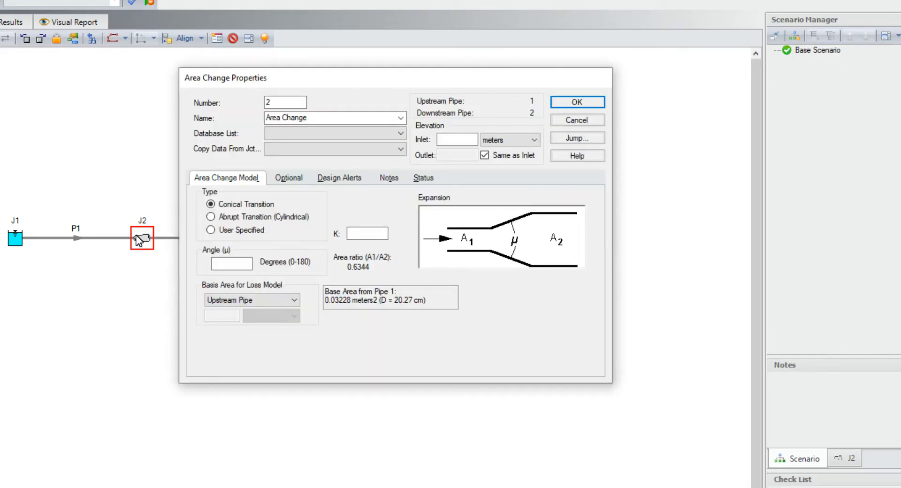
click(225, 217)
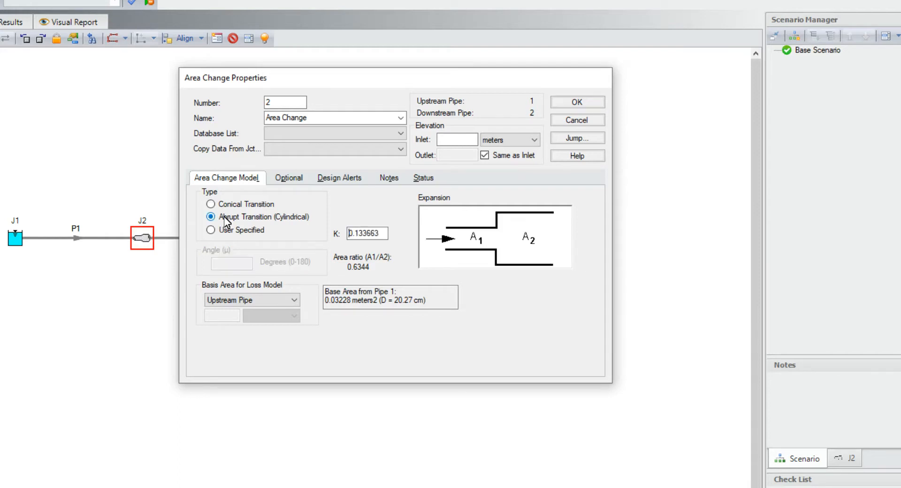
click(449, 139)
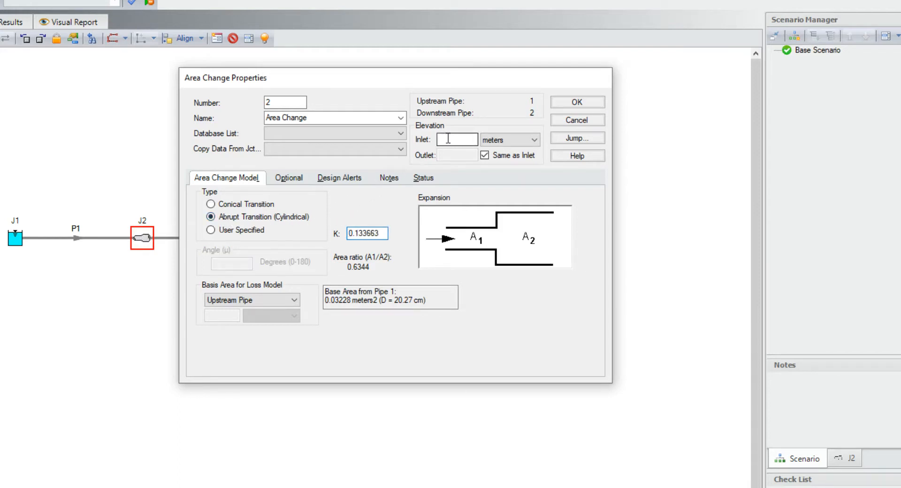
text(0)
click(566, 103)
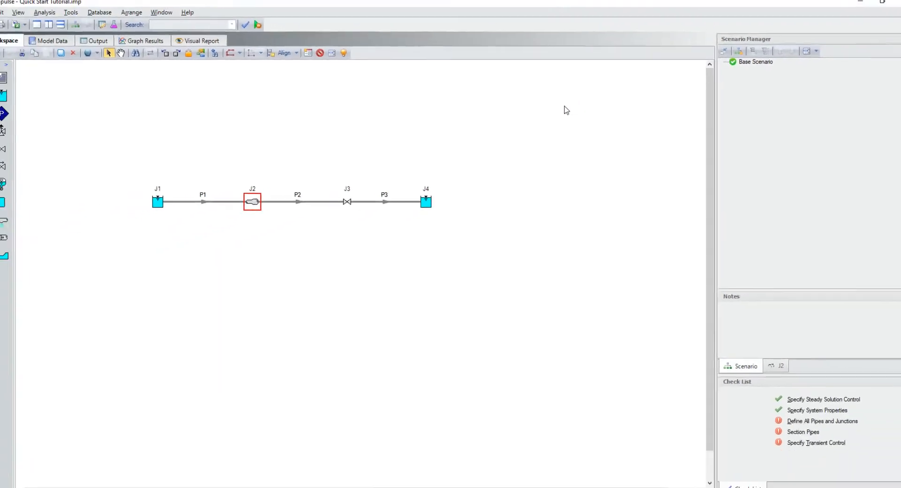
Give valve J3 a fixed Cv of 1000 in its loss model
double_click(358, 197)
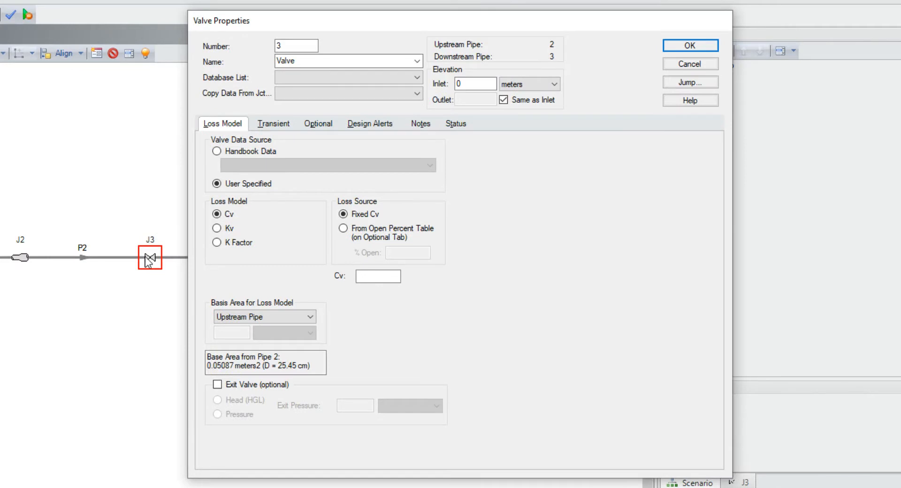
click(358, 276)
text(1000)
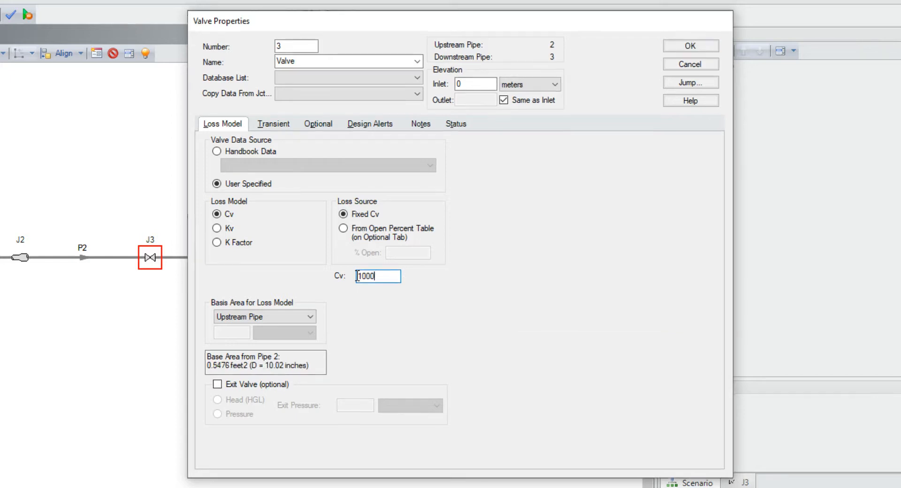
Enter valve J3's closure transient as a Cv of 1000 at 0 seconds and 0 at 0.5 seconds
click(276, 125)
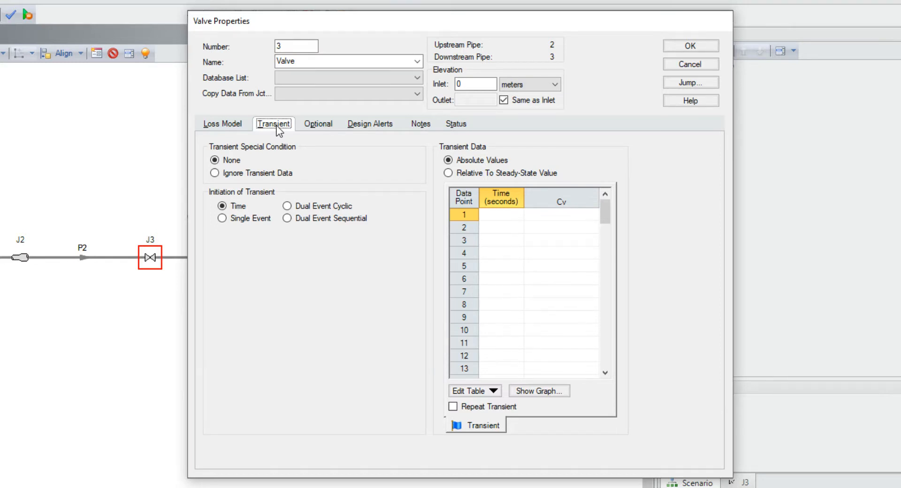
click(518, 217)
text(0)
key(Tab)
text(1000)
key(Tab)
text(0.5)
key(Tab)
text(0)
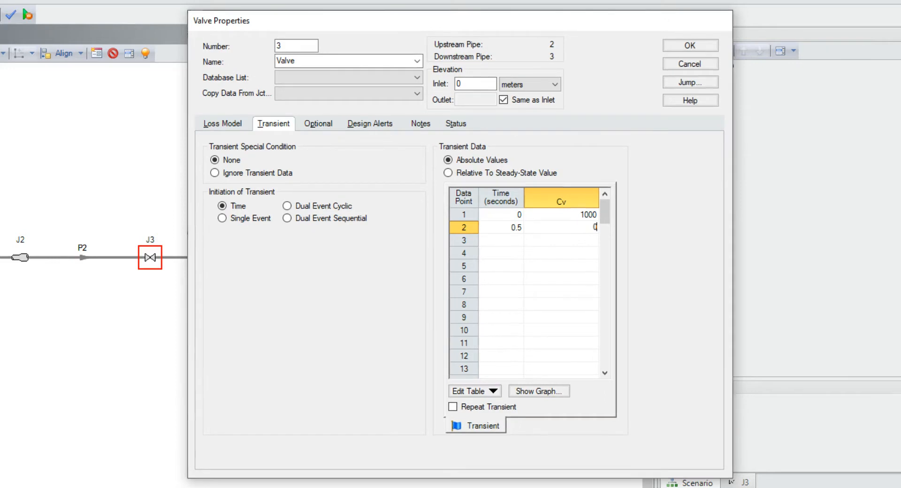
Review the graph of valve J3's transient Cv data, and accept the valve's properties
click(539, 391)
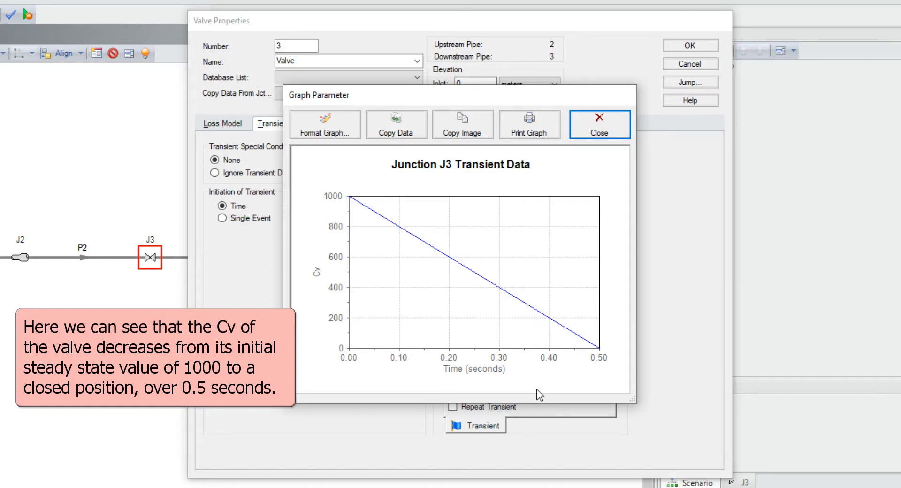
click(592, 125)
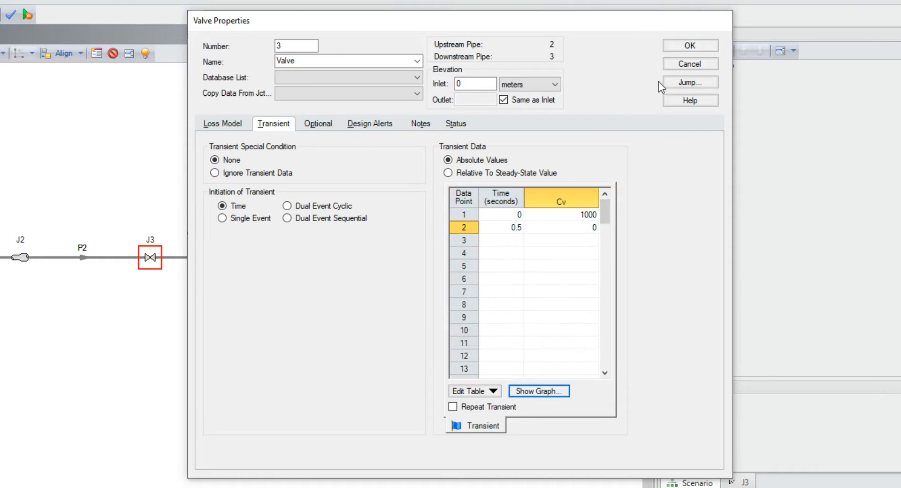
click(698, 47)
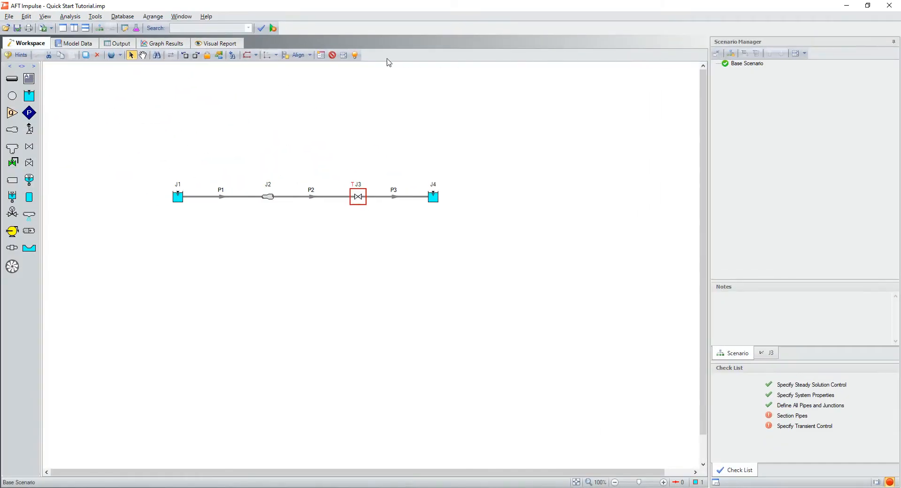
Section the pipes using 2 sections in the controlling pipe, searching up to 5 sections
click(73, 17)
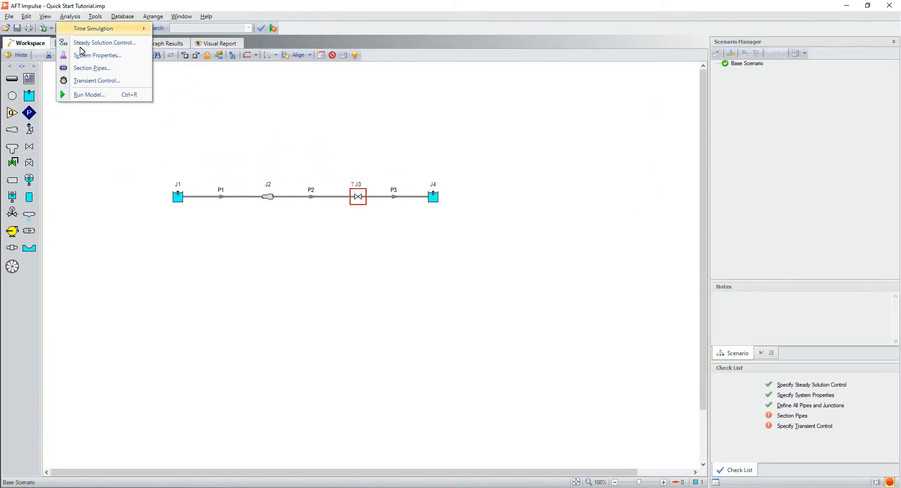
click(142, 69)
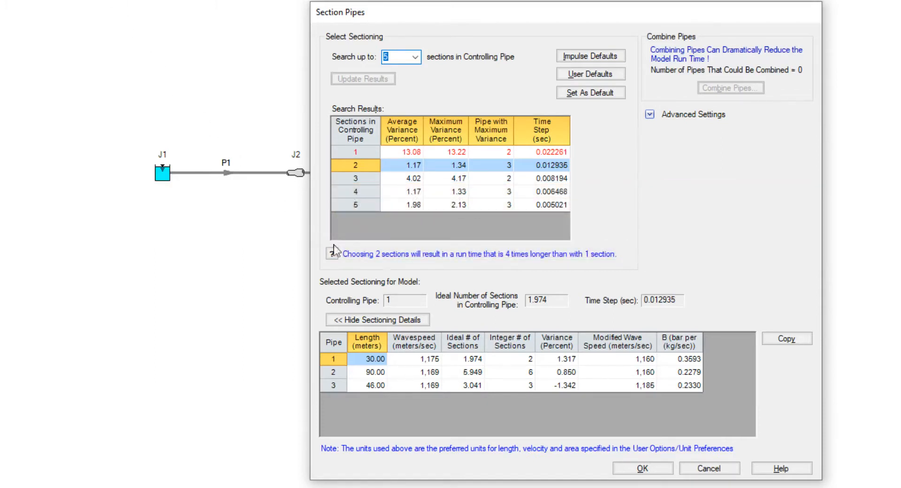
click(642, 470)
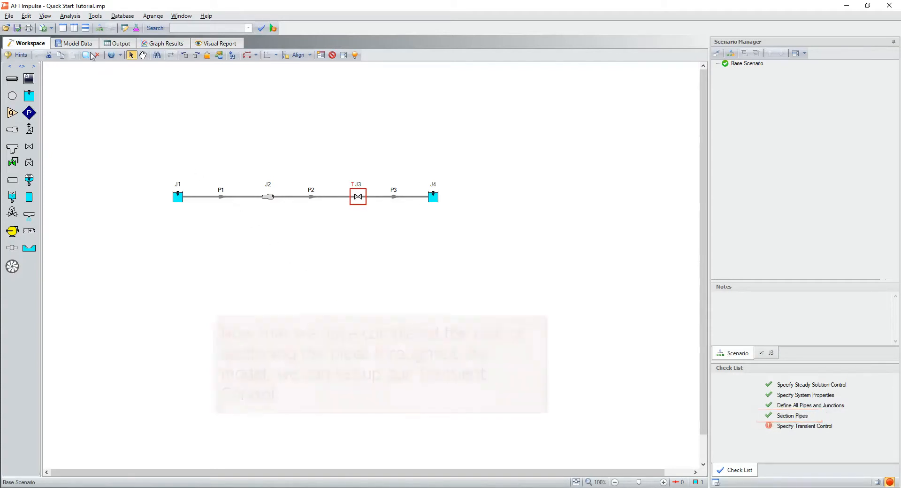
Set the transient simulation's stop time to 5 seconds in Transient Control, keeping the other defaults
click(70, 16)
click(123, 81)
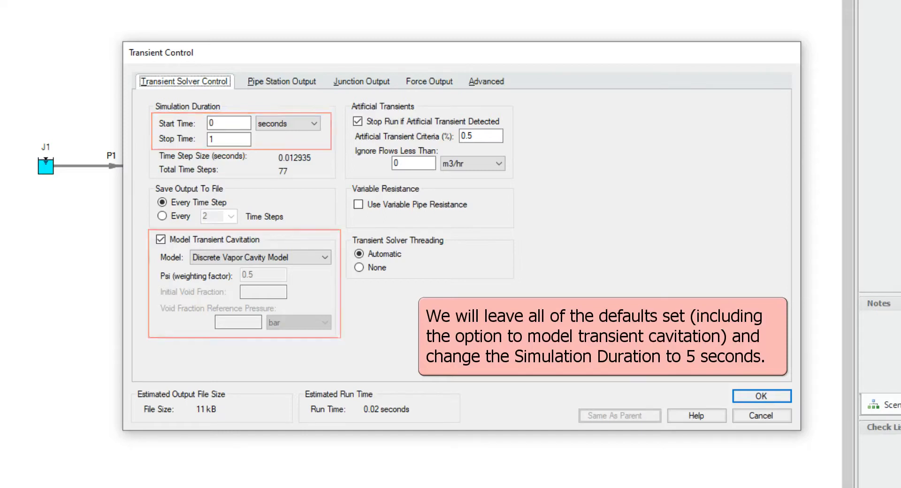
double_click(222, 141)
text(5)
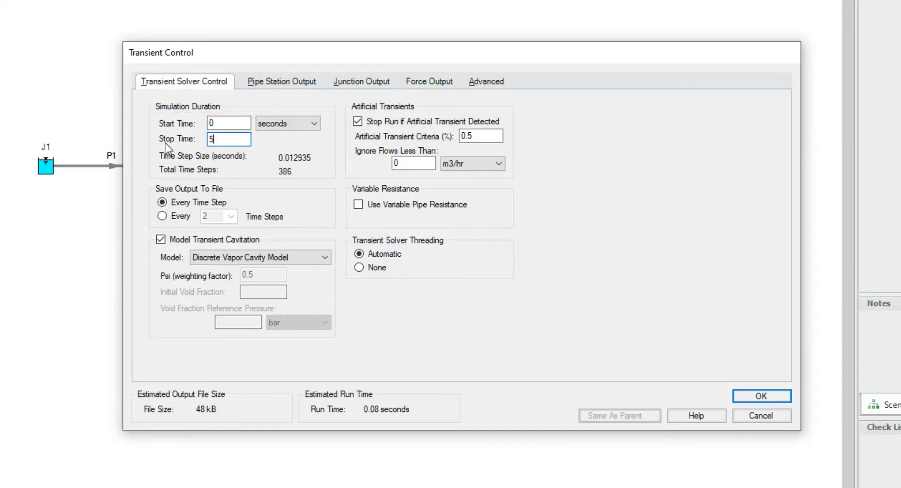
click(757, 398)
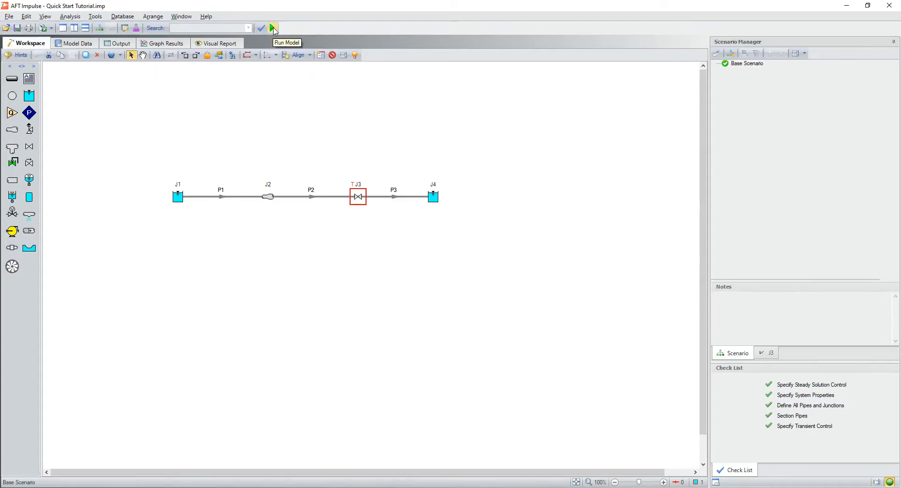
Run the model and open its output results
click(273, 29)
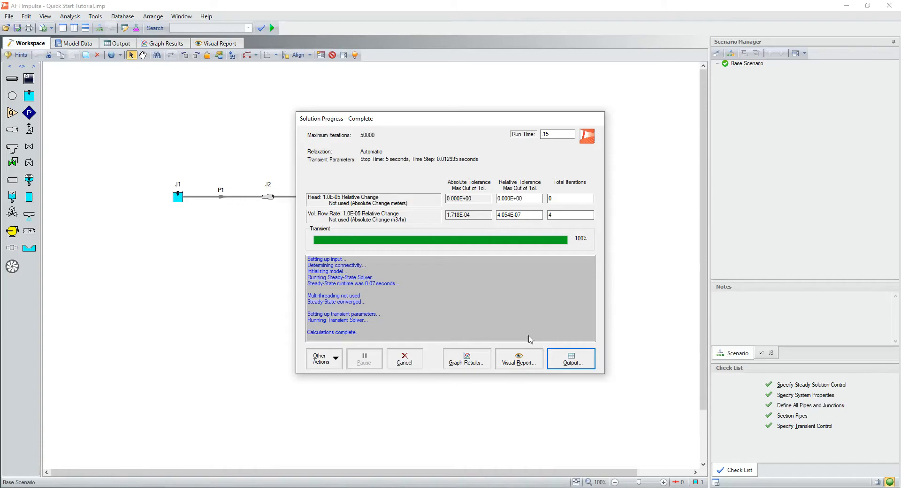
click(571, 359)
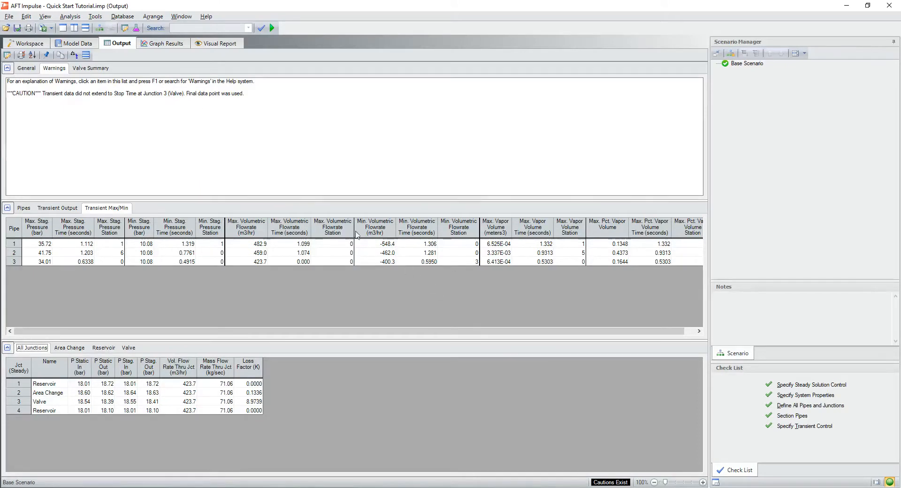
Generate a profile graph of maximum vapor volume in cubic meters along the single path of pipes 1, 2 and 3
click(160, 45)
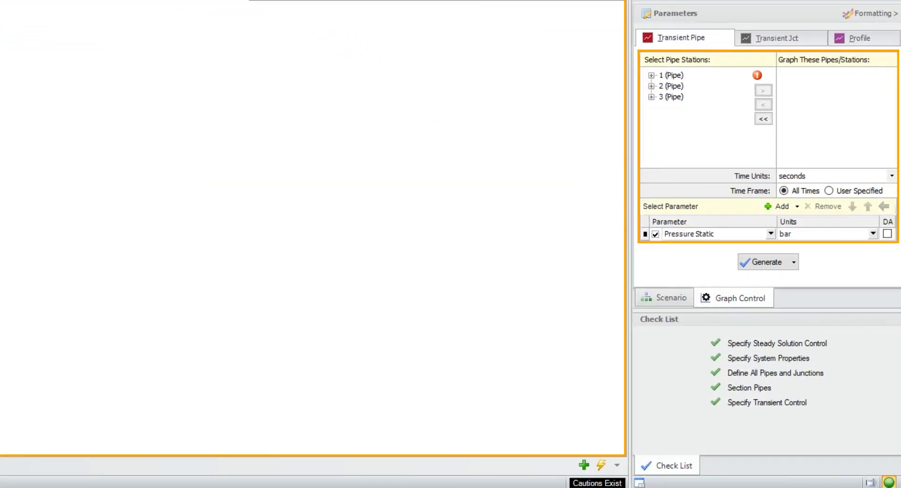
click(860, 41)
click(753, 74)
click(753, 85)
click(753, 96)
click(765, 235)
scroll(754, 259, down, 1)
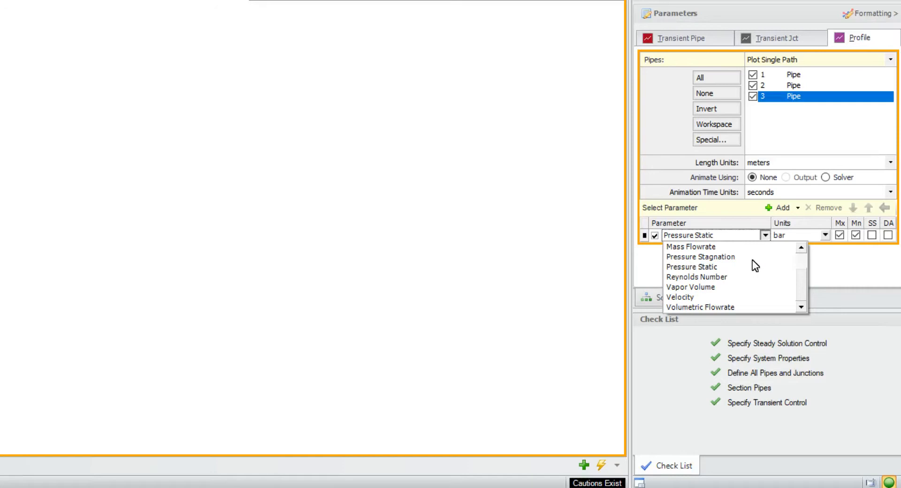
click(715, 288)
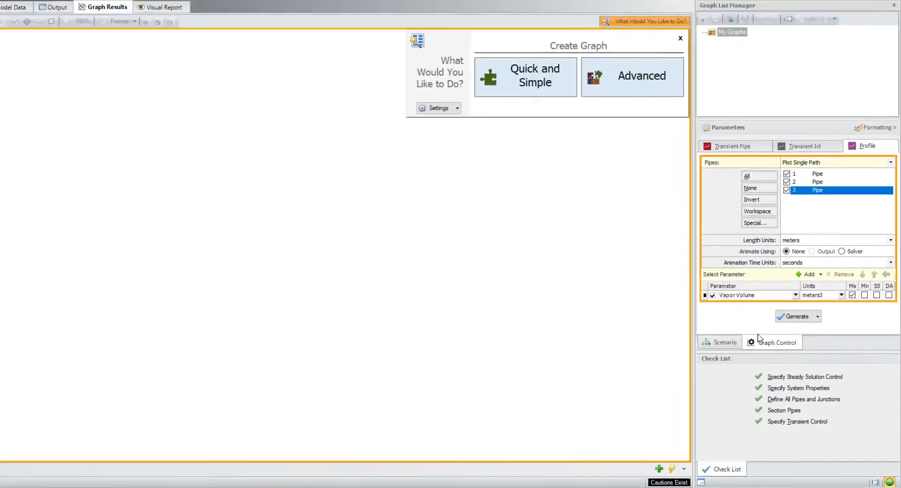
click(800, 317)
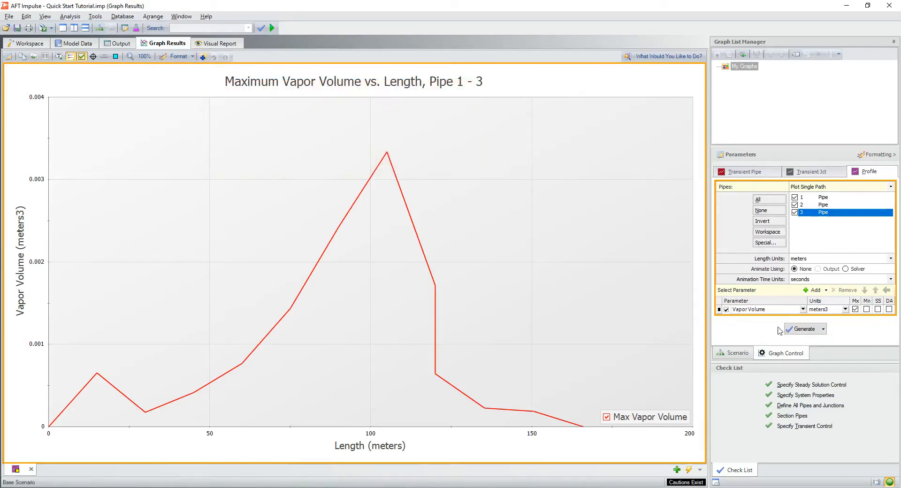
Add the vapor volume graph to the graph list as "Max/Min Vapor Volume Profile"
click(203, 57)
text(M)
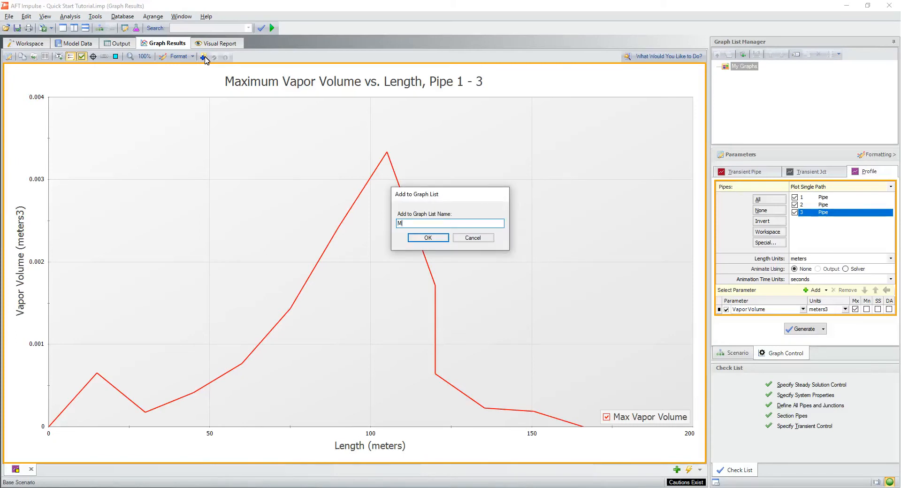
text(ax/Min Vapor Volume Profile)
click(414, 240)
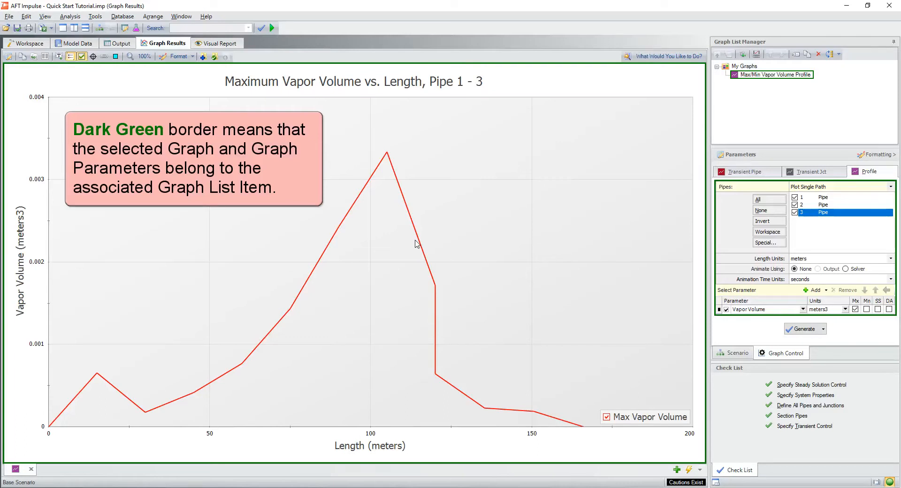
Change valve J3's transient data so that the Cv reaches 0 at 1 second
click(24, 47)
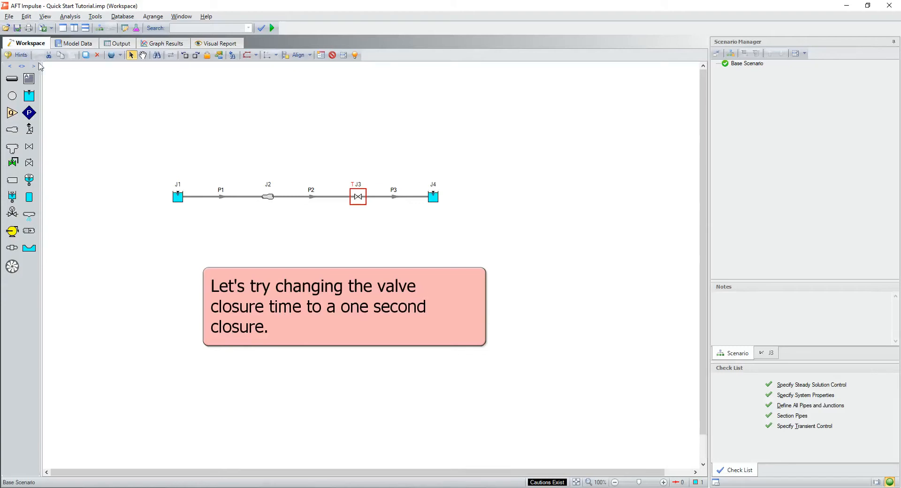
double_click(358, 199)
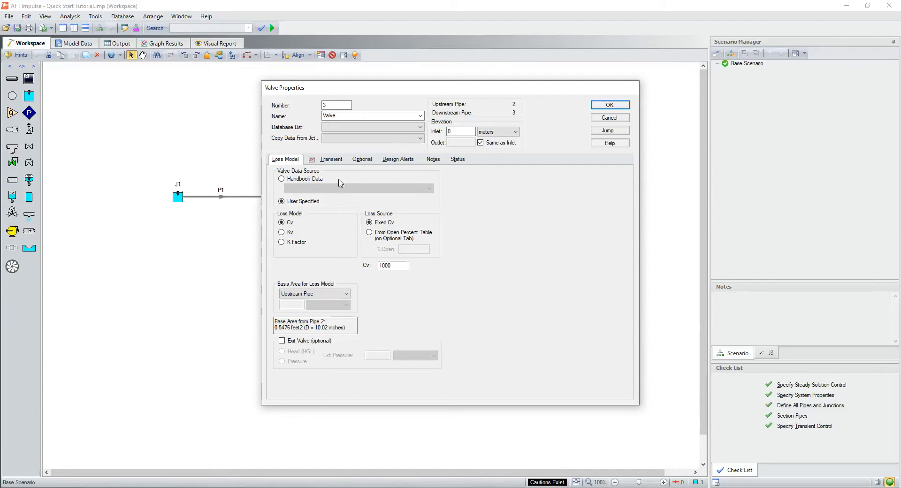
click(328, 161)
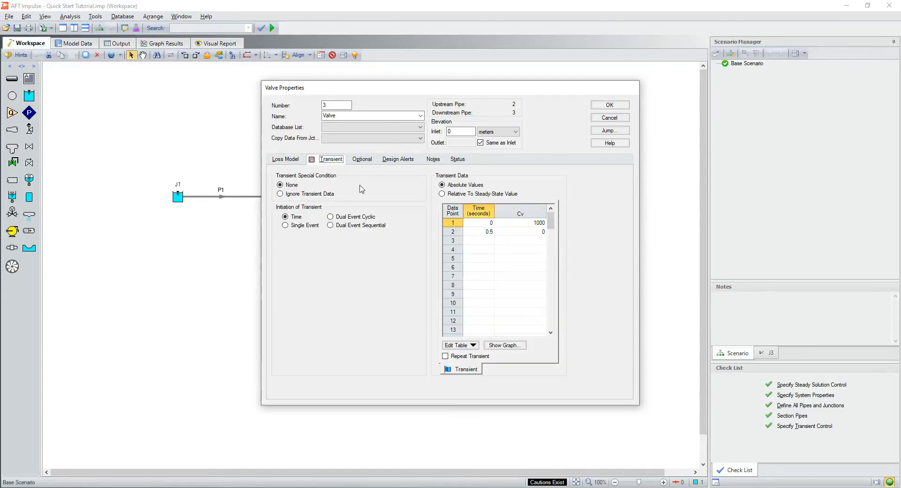
click(490, 233)
key(BackSpace)
text(1)
Review the graph of valve J3's one-second closure, and accept the valve's properties, clearing the existing results
click(505, 345)
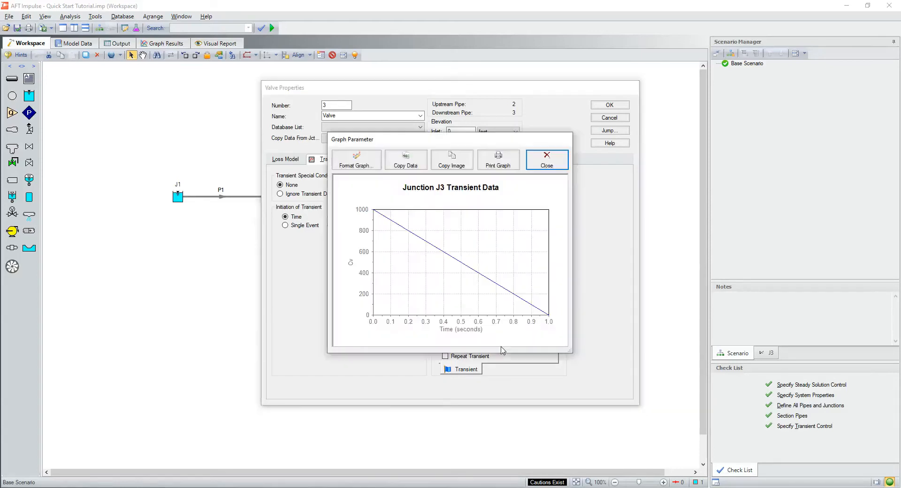
click(547, 160)
click(610, 107)
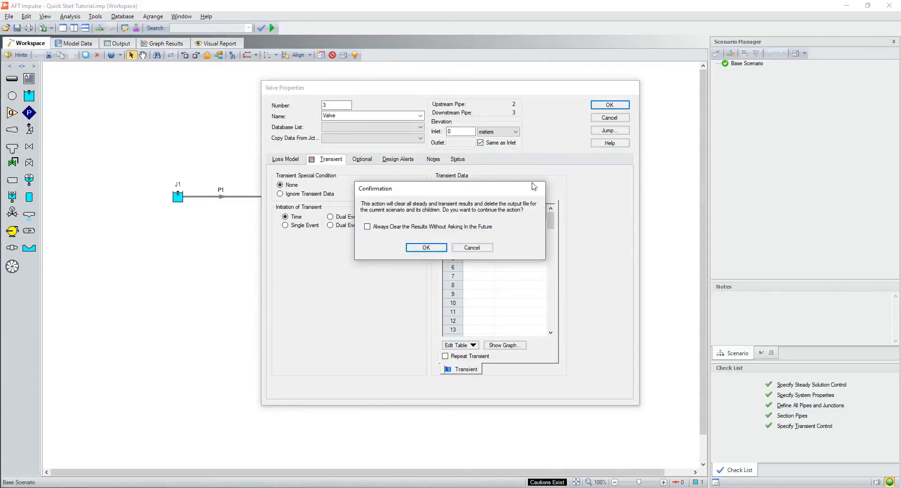
click(425, 250)
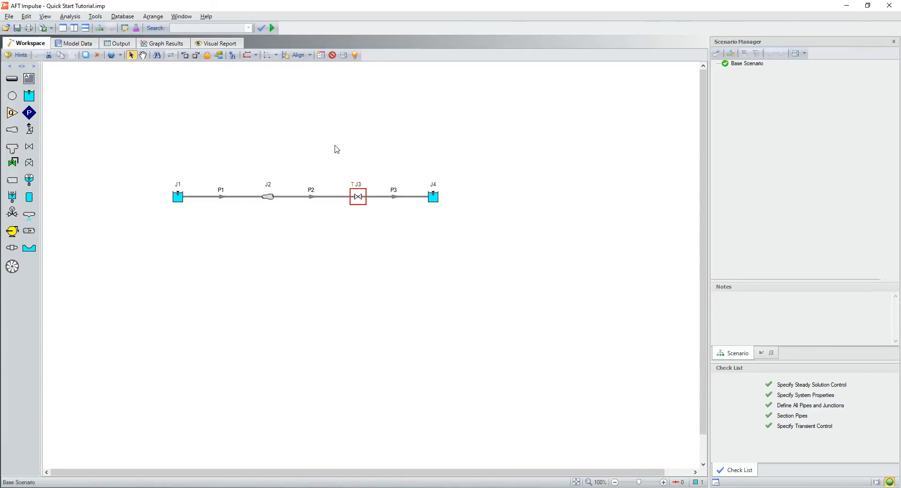
Run the model with the one-second closure and load the saved Max/Min Vapor Volume Profile graph
click(273, 28)
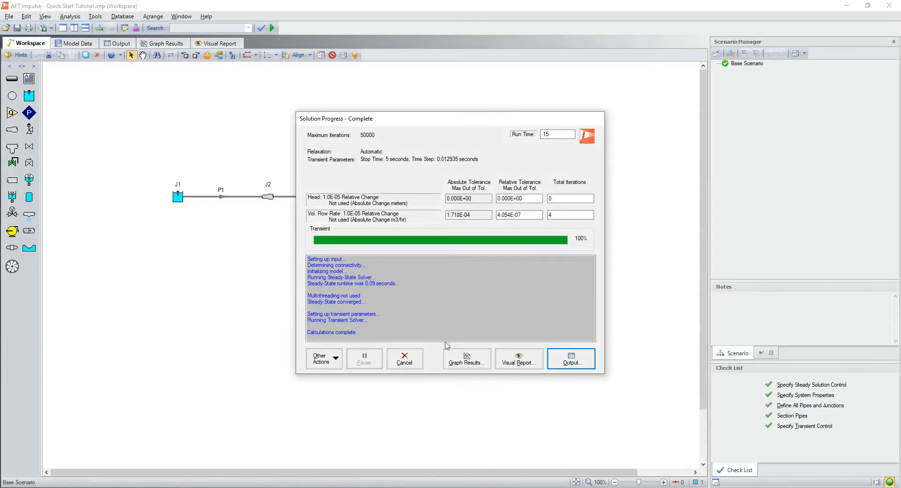
click(466, 359)
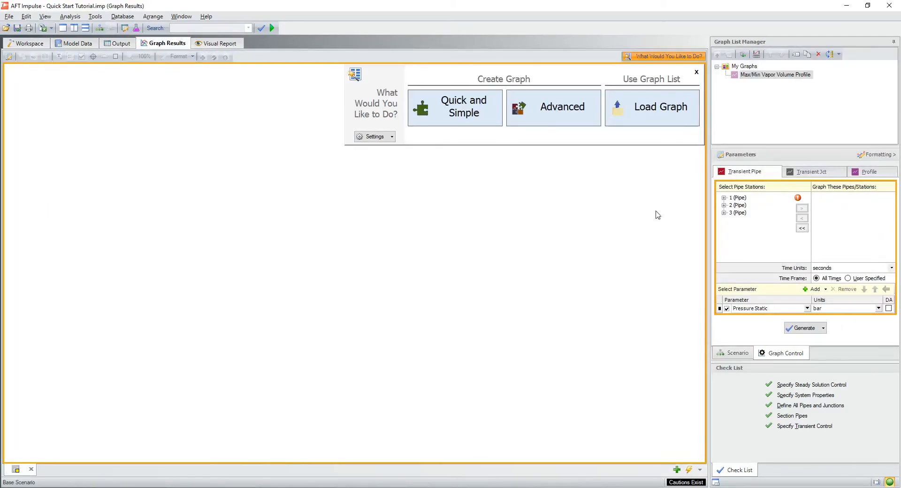
click(762, 77)
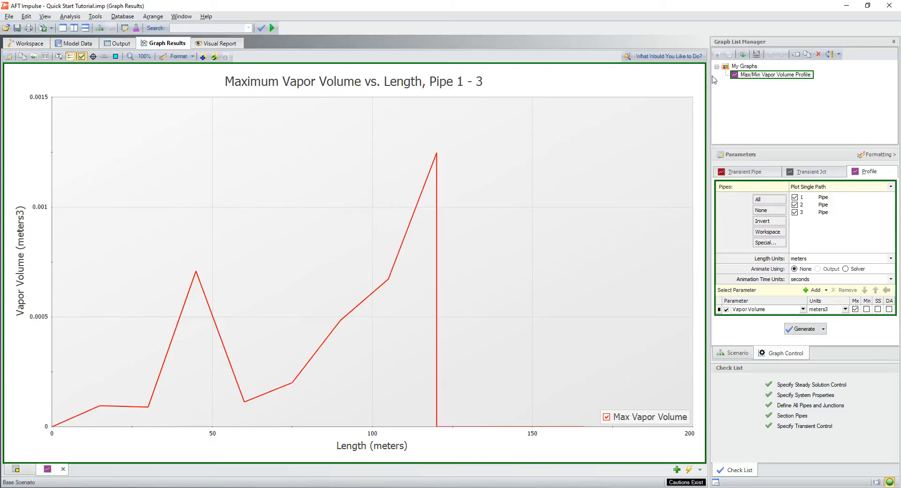
Change the closing time in valve J3's transient data to 2 seconds
click(29, 43)
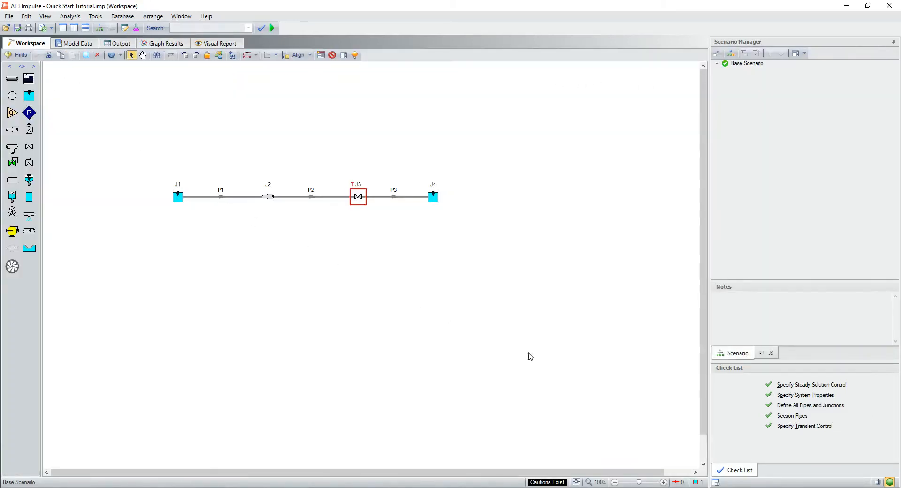
click(876, 482)
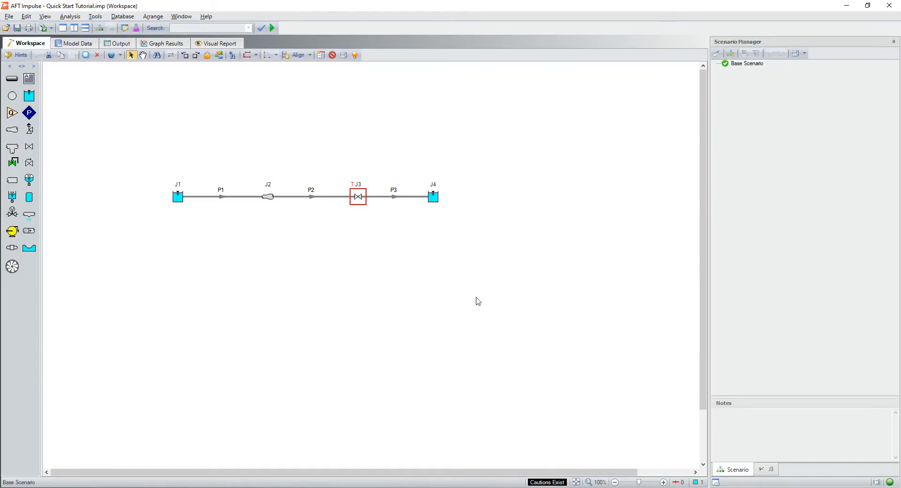
double_click(360, 200)
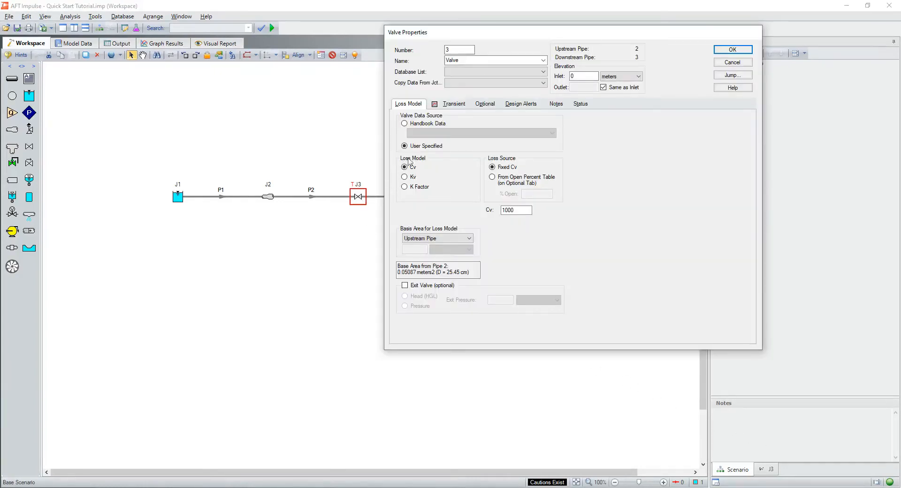
click(451, 106)
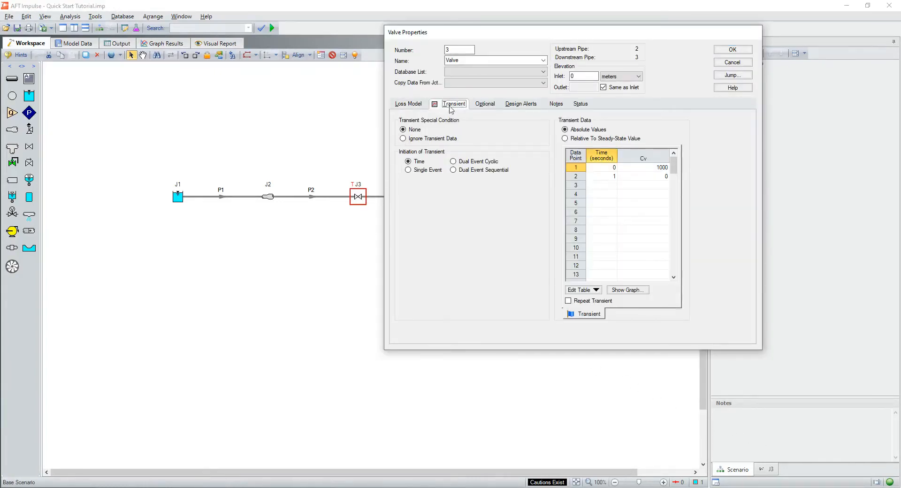
click(593, 175)
text(2)
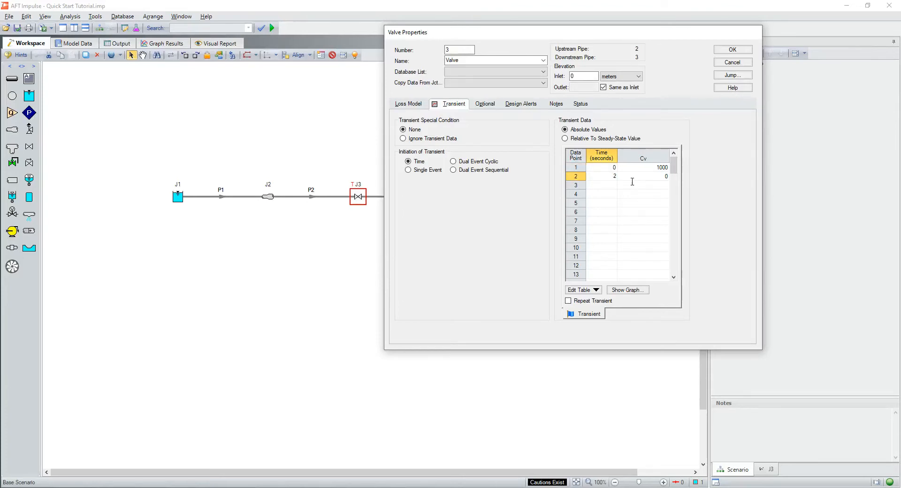
Review the graph of valve J3's two-second closure, and accept the properties along with clearing the earlier results
click(628, 290)
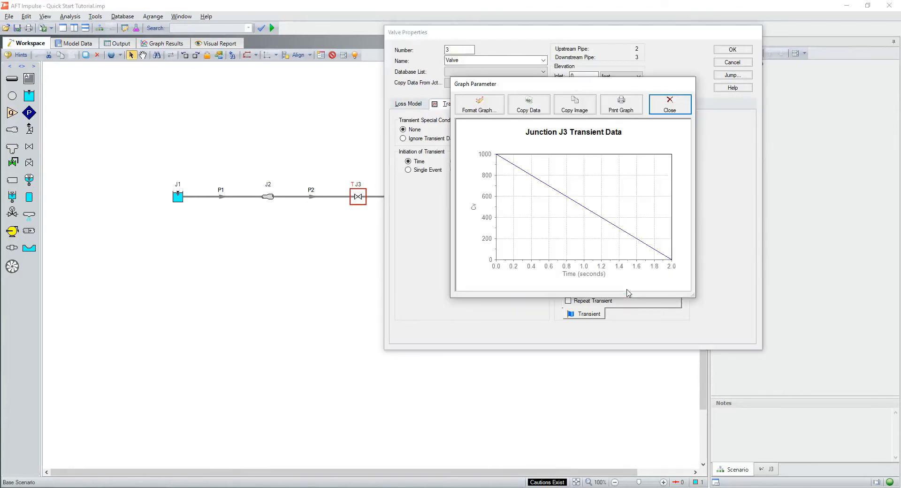
click(670, 105)
click(734, 51)
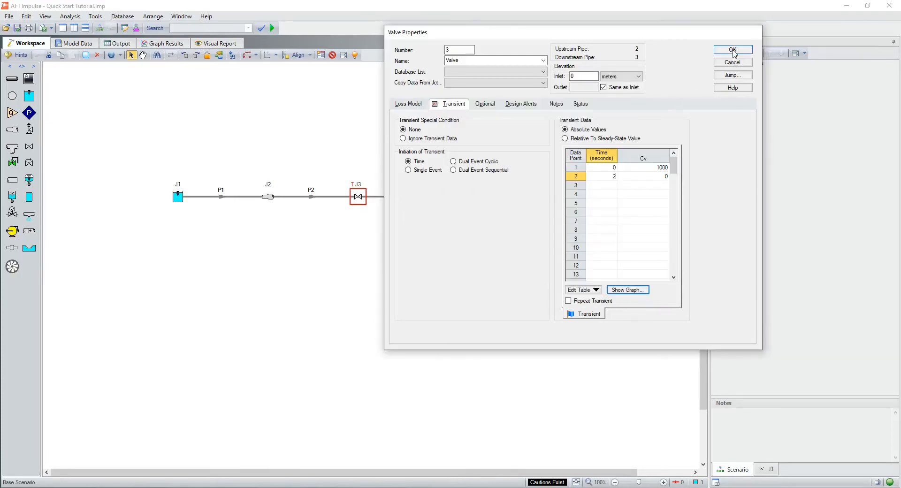
click(733, 51)
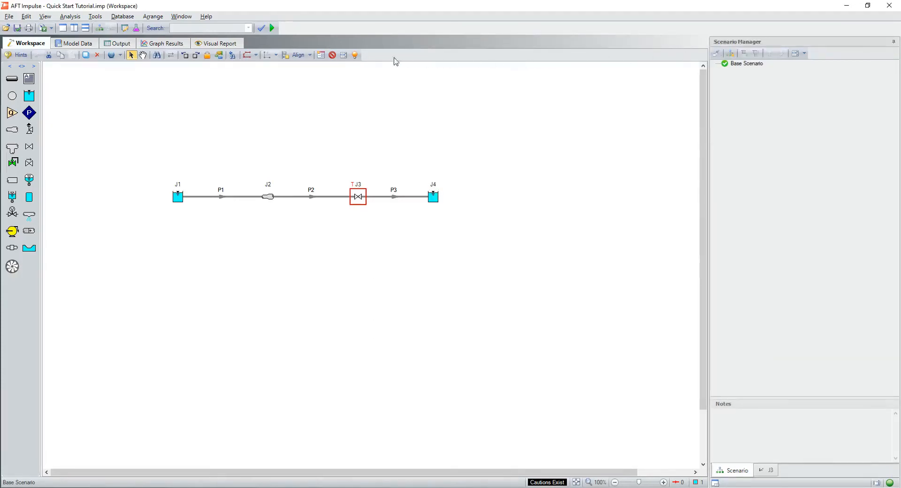
Run the model with the two-second closure and reload the Max/Min Vapor Volume Profile graph
click(272, 28)
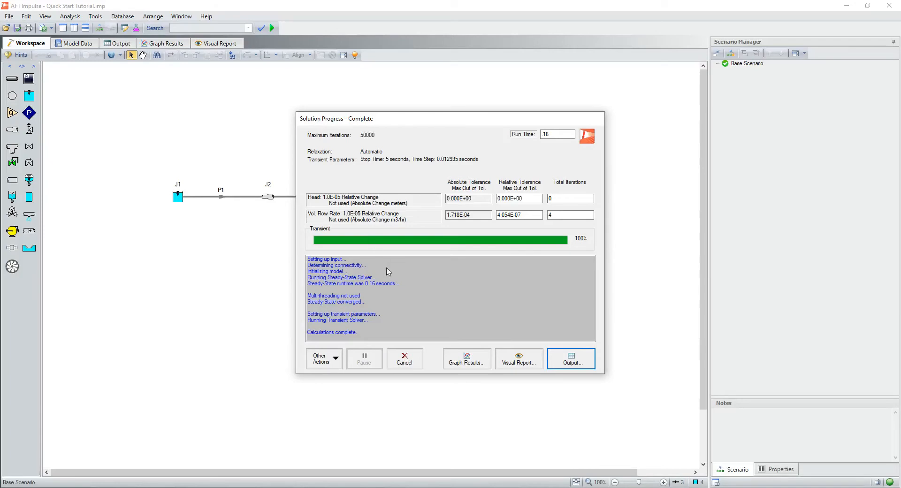
click(461, 363)
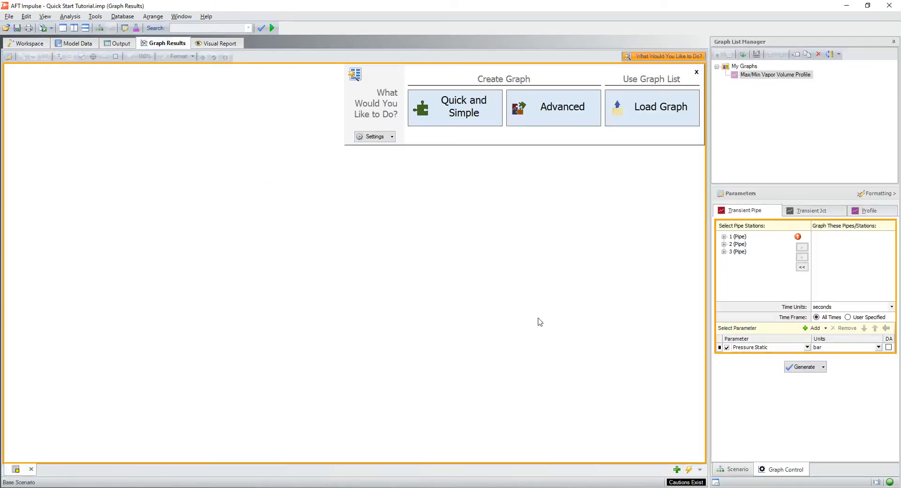
double_click(759, 75)
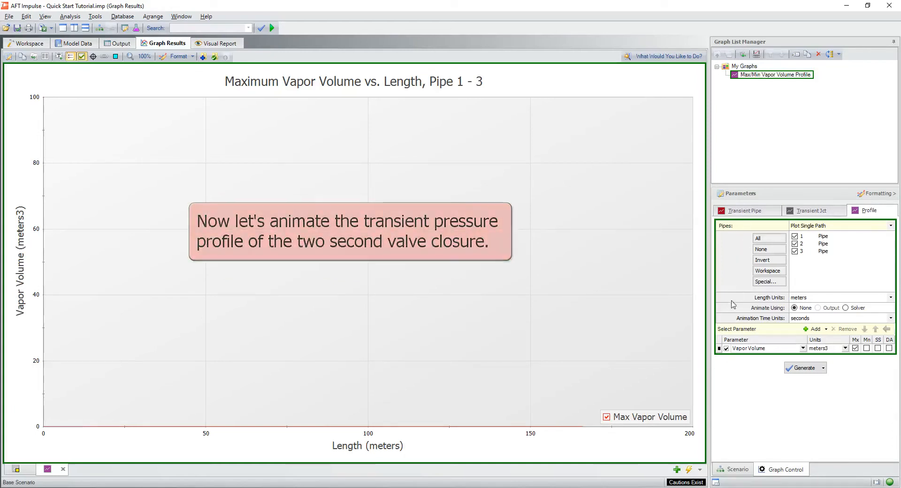
Generate a solver-animated profile of Pressure Stagnation in bar along pipes 1 to 3 in a new graph tab, with maximum values off
click(676, 470)
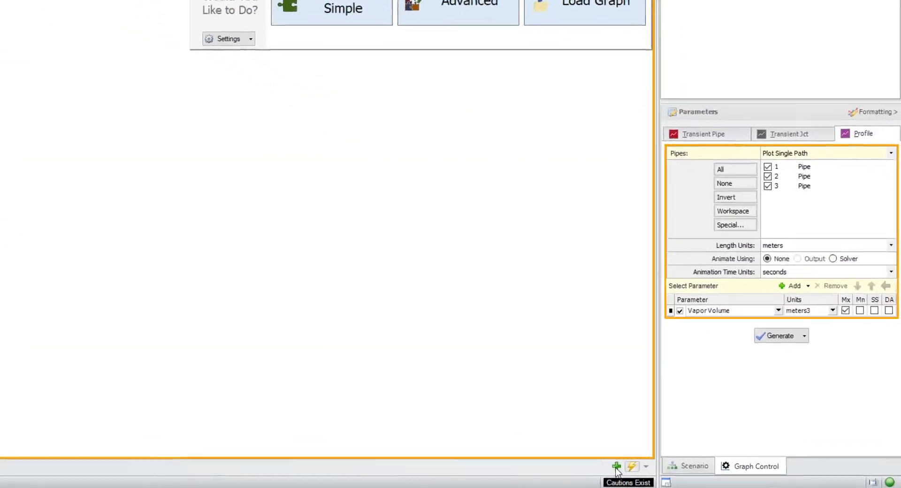
click(778, 310)
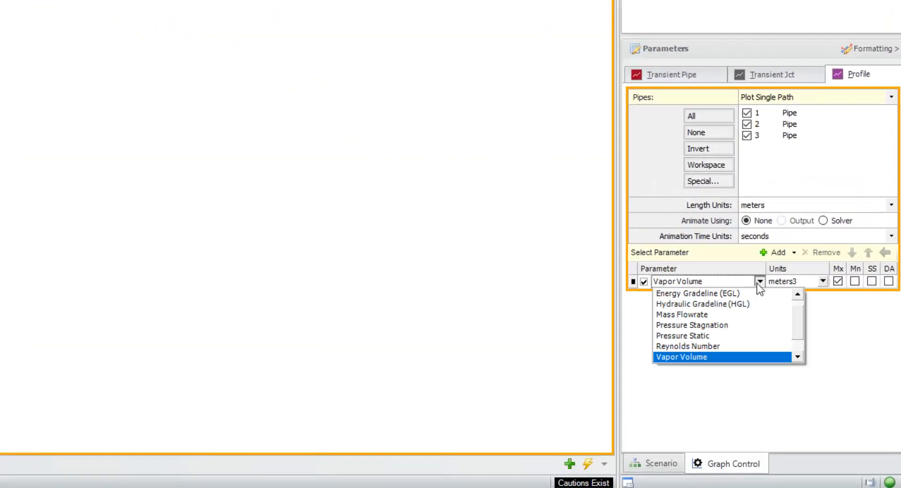
click(704, 324)
click(838, 281)
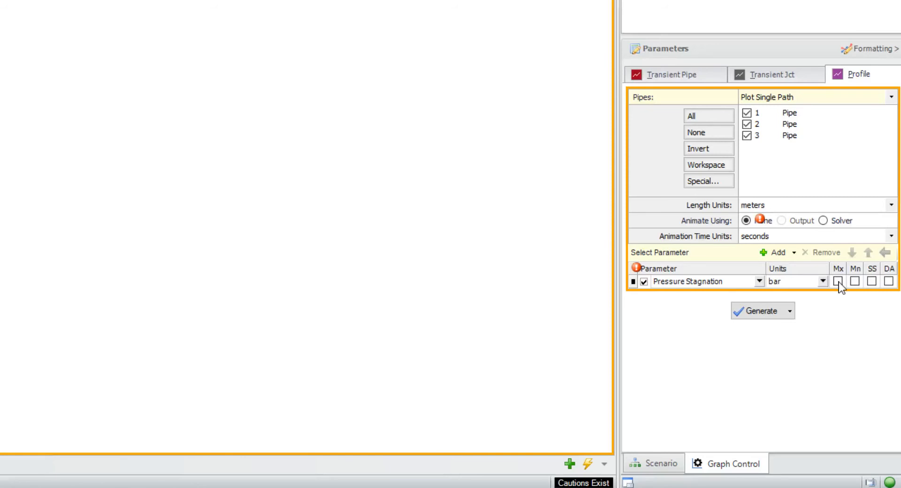
click(824, 221)
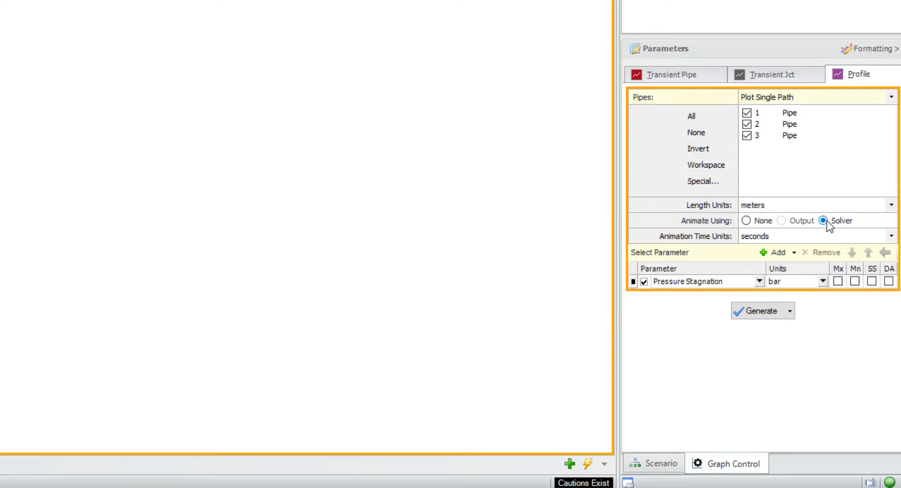
click(764, 313)
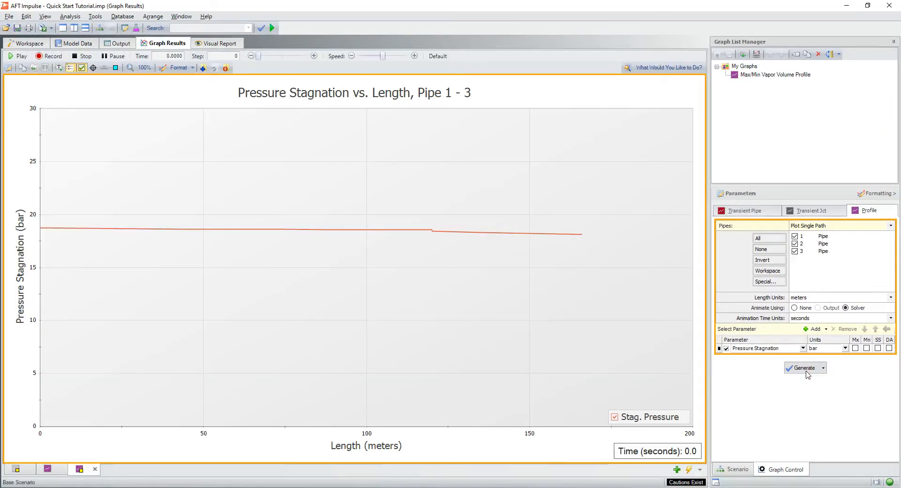
Show the junction locations on the stagnation pressure profile, slow the animation speed by two increments, and play the animation
click(115, 69)
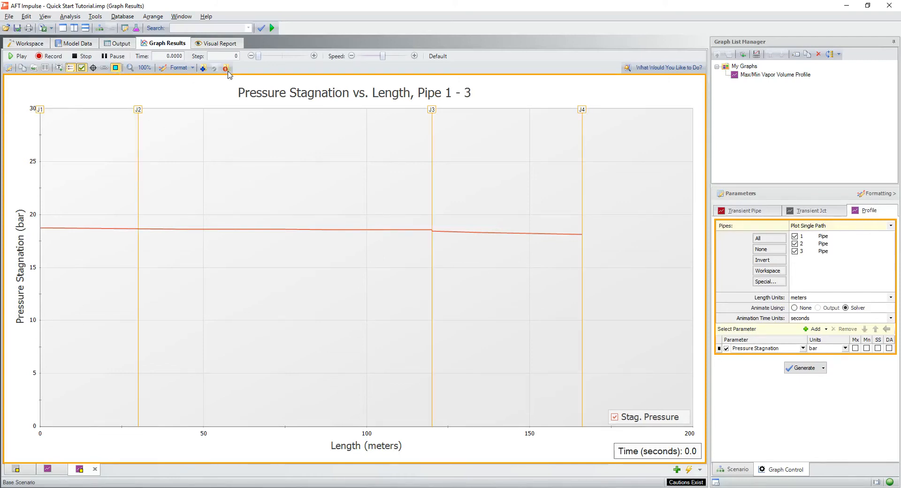
click(351, 56)
click(352, 56)
click(21, 58)
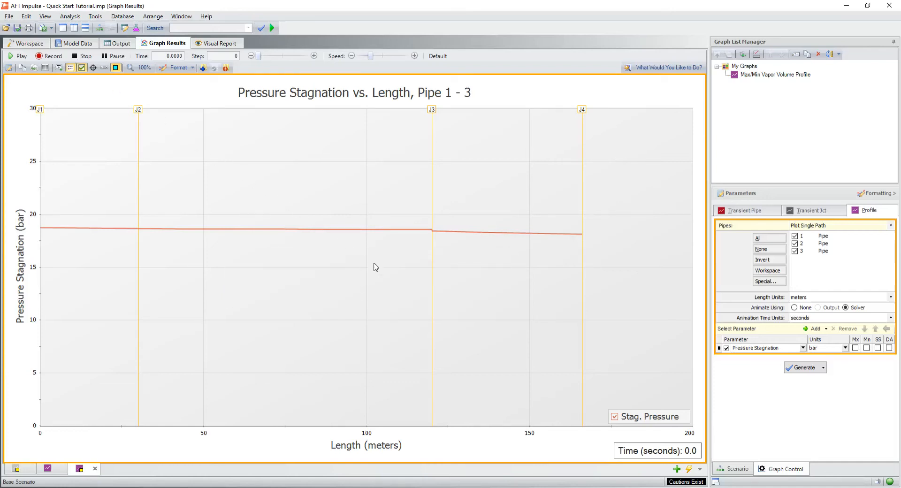
Generate a non-animated maximum and minimum Pressure Stagnation profile in bar for pipes 1 to 3 in a new graph tab
click(677, 469)
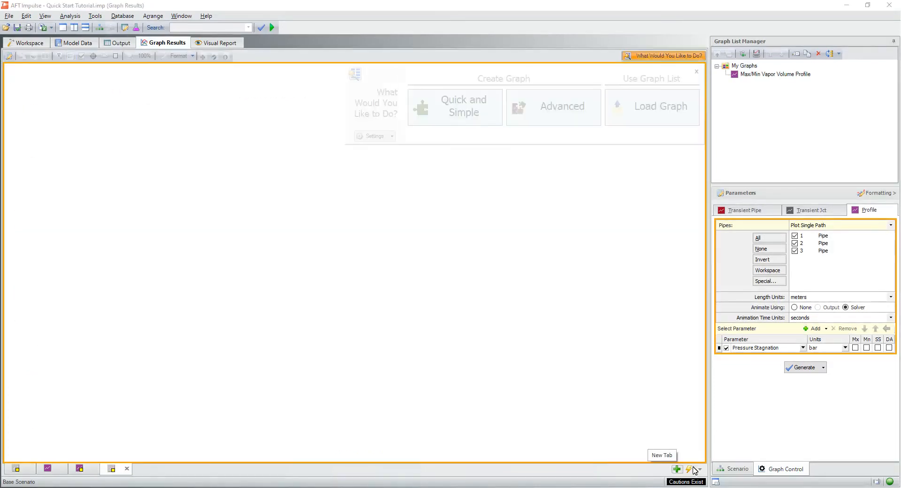
click(855, 348)
click(867, 348)
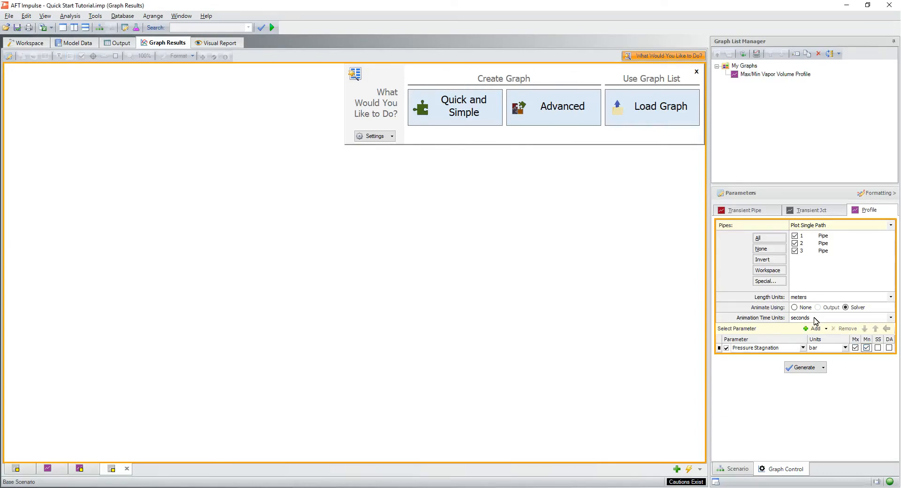
click(801, 368)
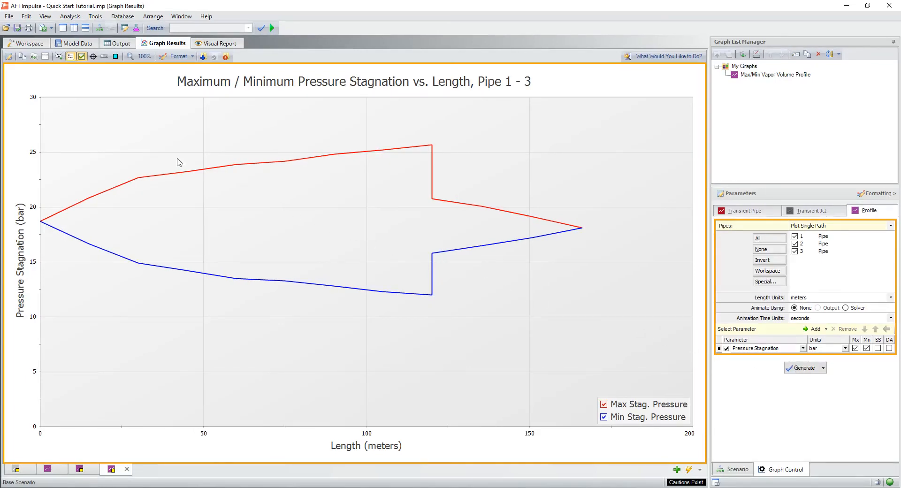
Show the graph's X-Y data, find the maximum of the Max Stag. Pressure series, and convert that point to an annotation
click(45, 57)
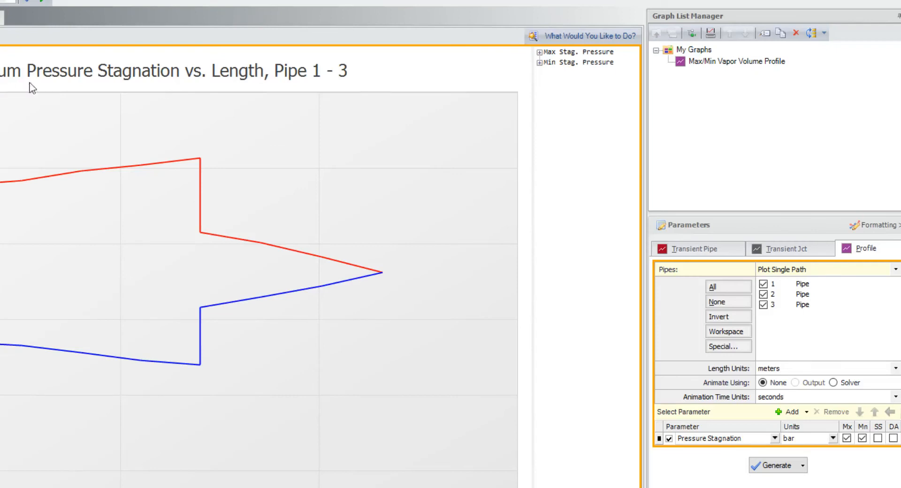
click(539, 53)
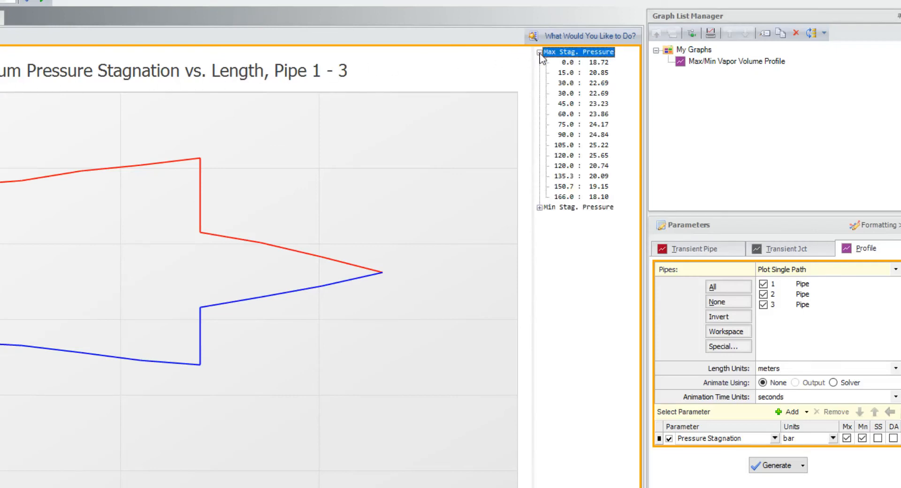
right_click(580, 53)
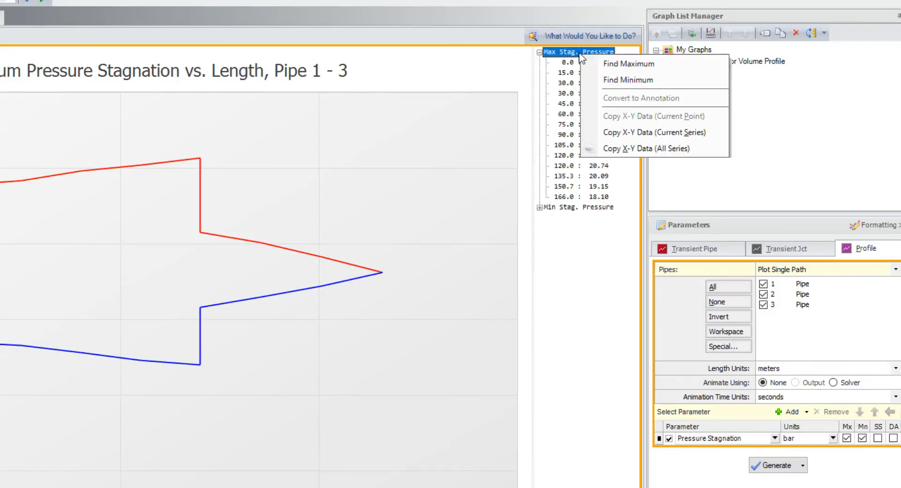
click(624, 63)
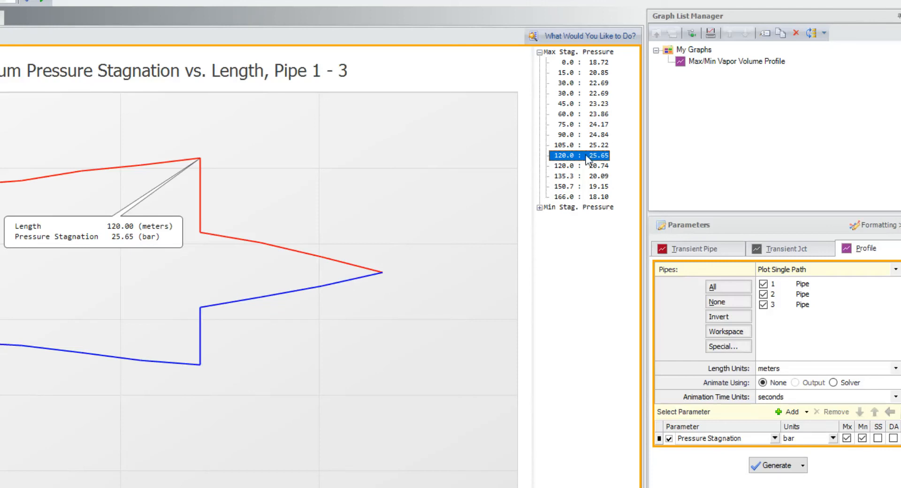
right_click(587, 157)
click(634, 197)
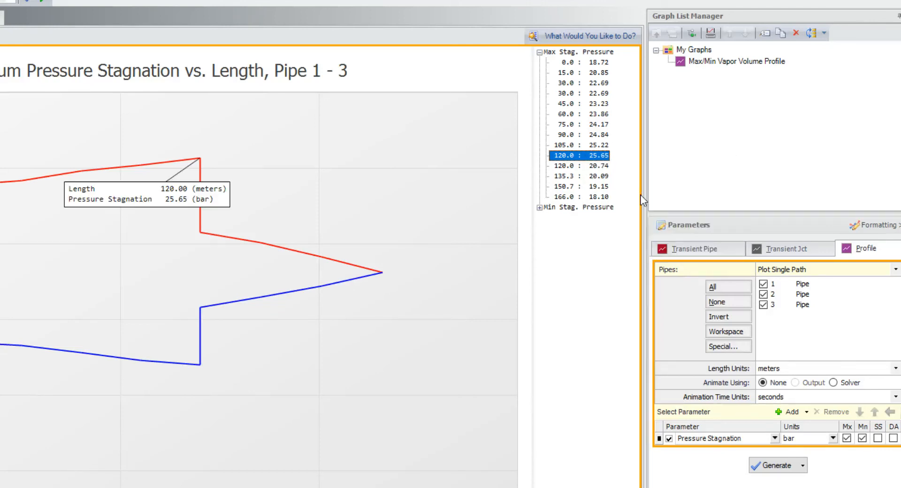
Find the minimum of the Min Stag. Pressure series and convert that point to an annotation on the graph
click(540, 207)
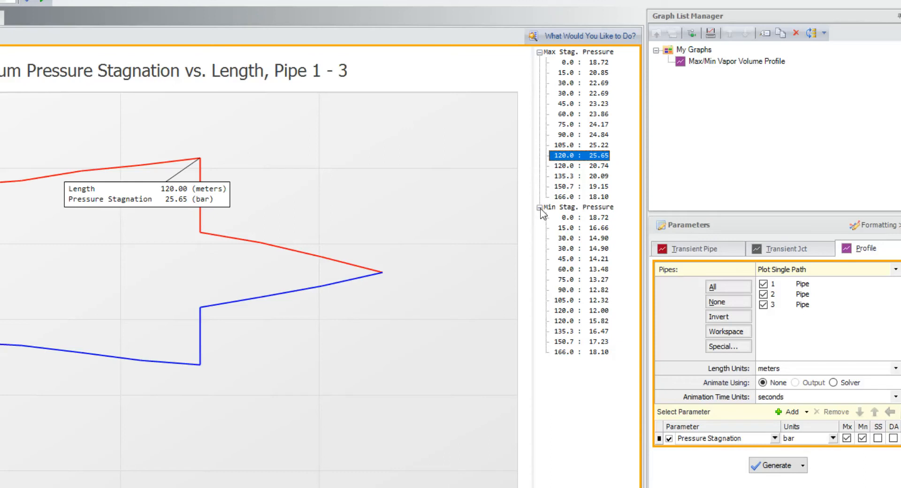
right_click(545, 209)
click(619, 232)
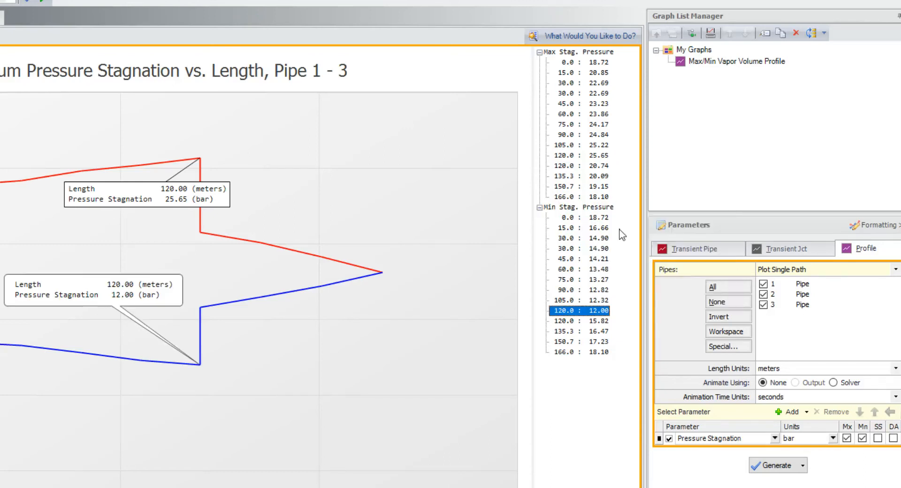
right_click(584, 310)
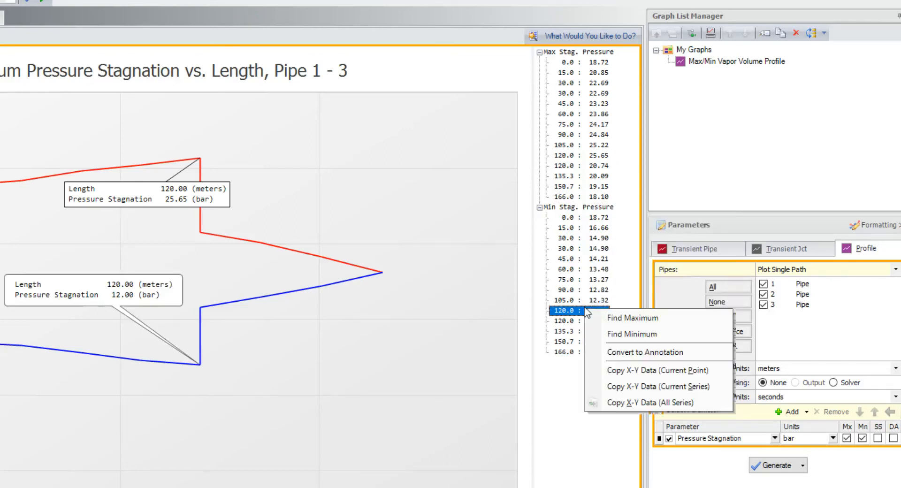
click(633, 346)
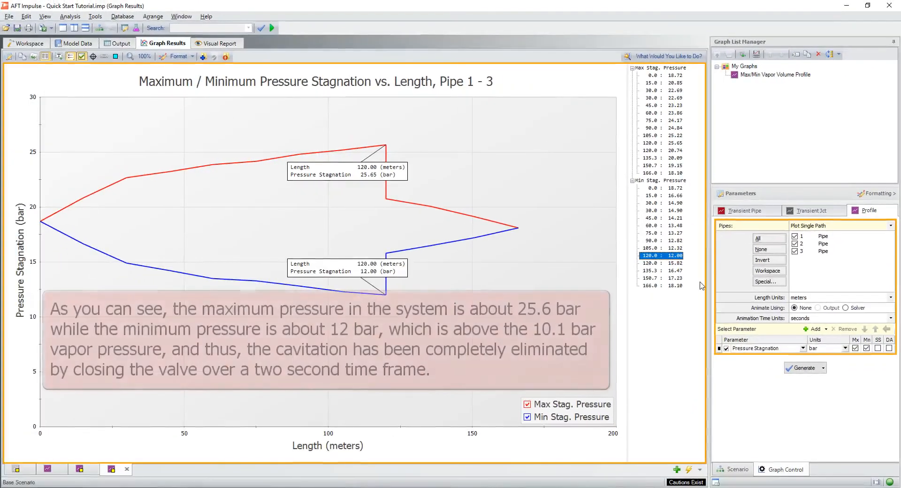